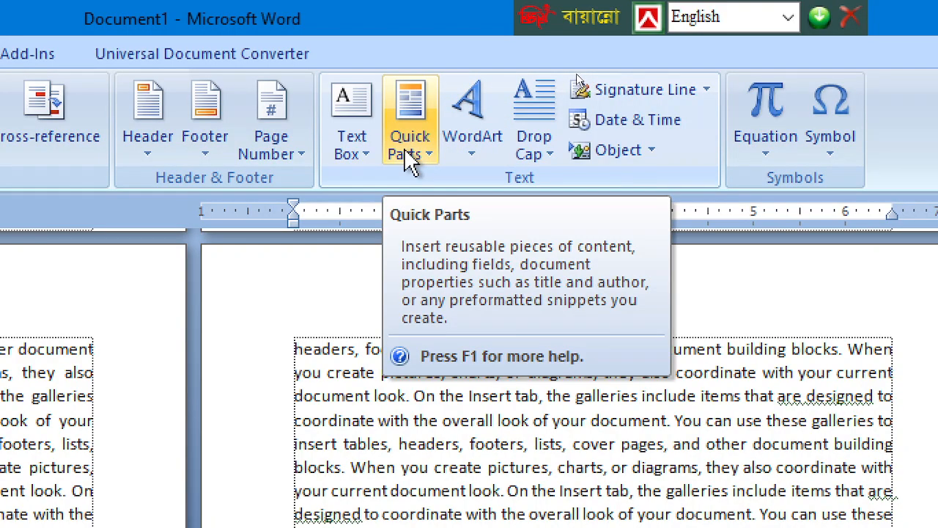
Delete all the text in the document to leave an empty page.
key(ctrl+a)
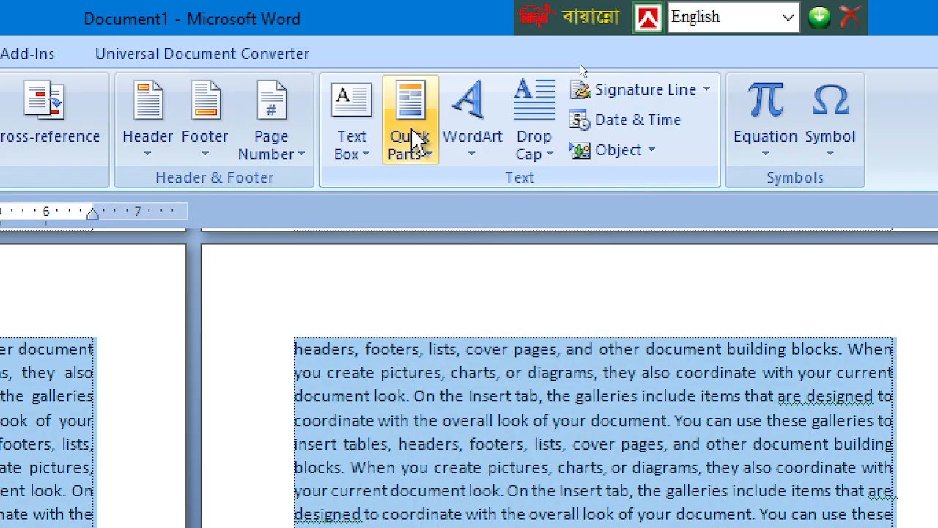
key(Delete)
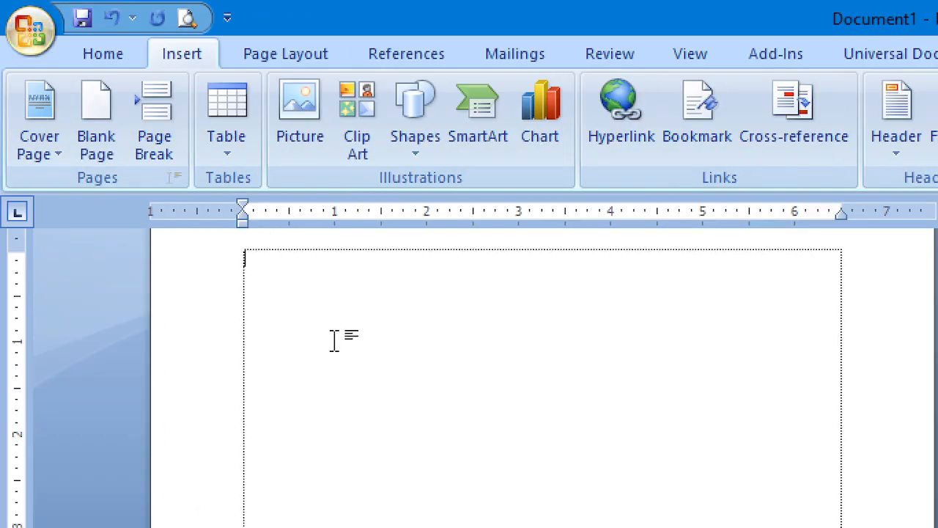
scroll(359, 358, up, 2)
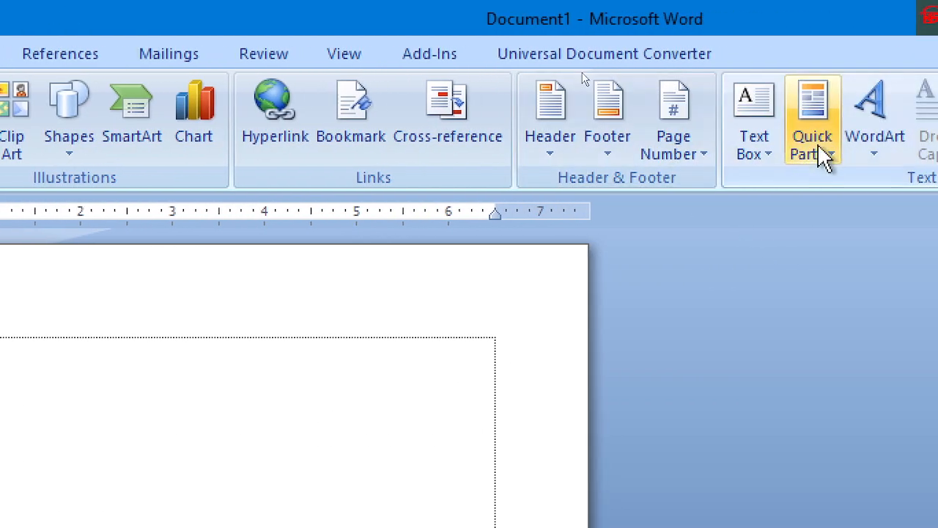
Insert the "institute" Quick Part as the heading of the empty document.
click(921, 143)
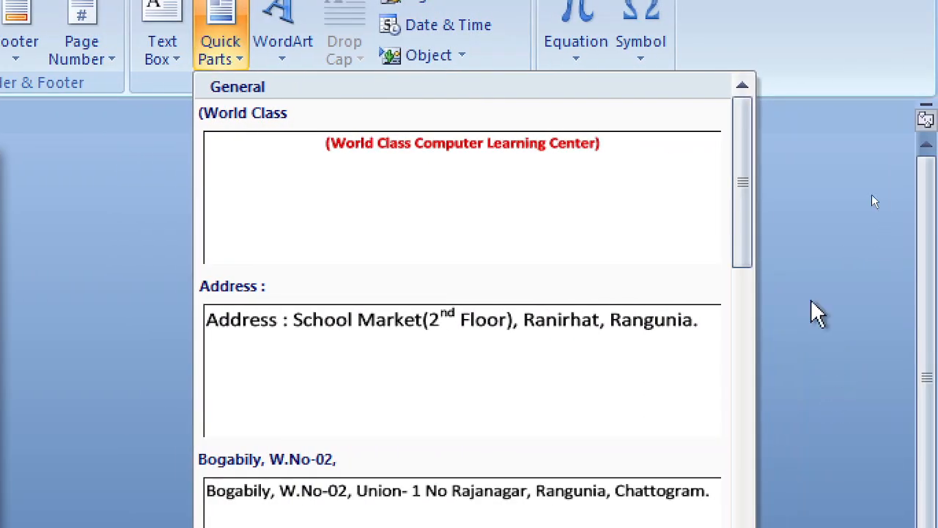
drag(736, 258, 737, 392)
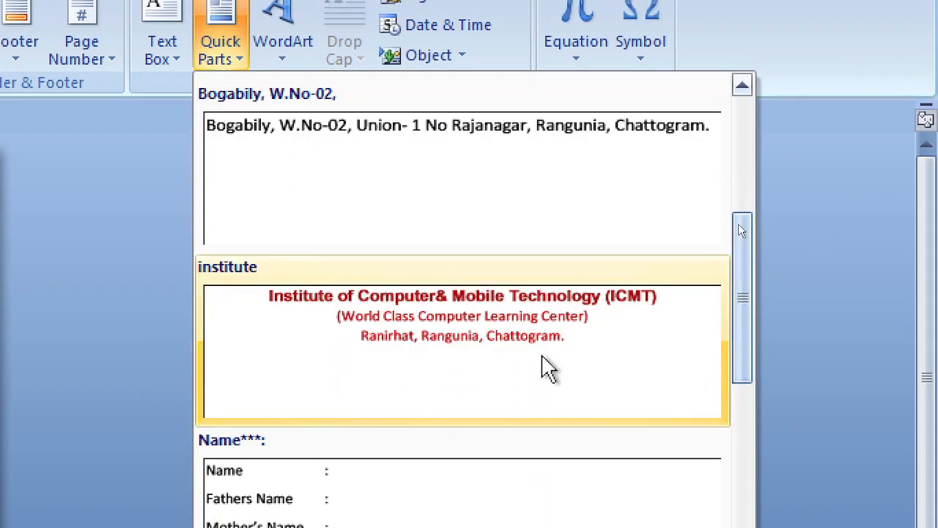
click(496, 341)
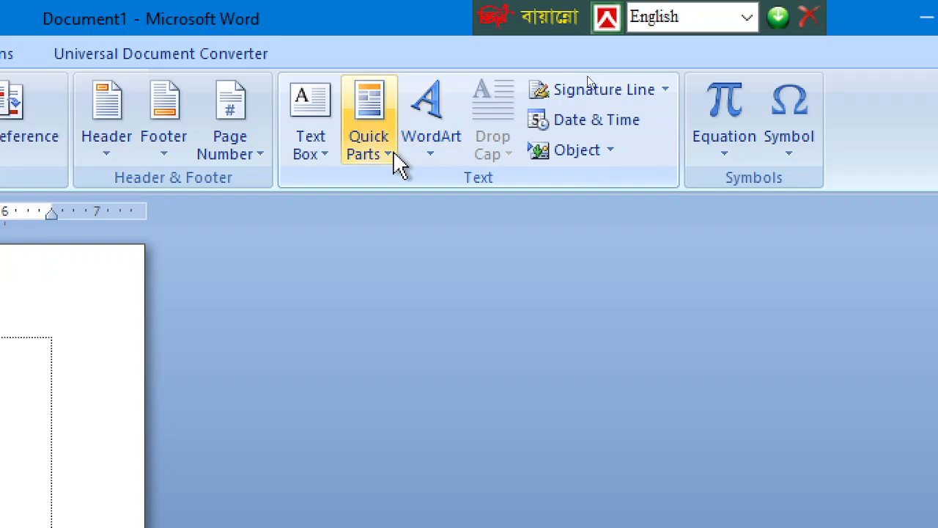
Insert the "Address :" Quick Part and the saved village address Quick Part listed after it below the institute heading.
click(381, 155)
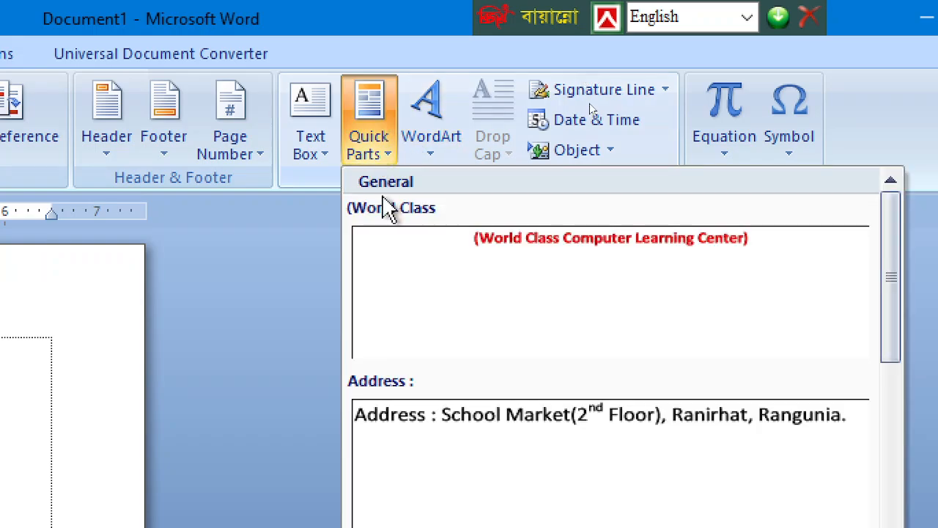
click(510, 435)
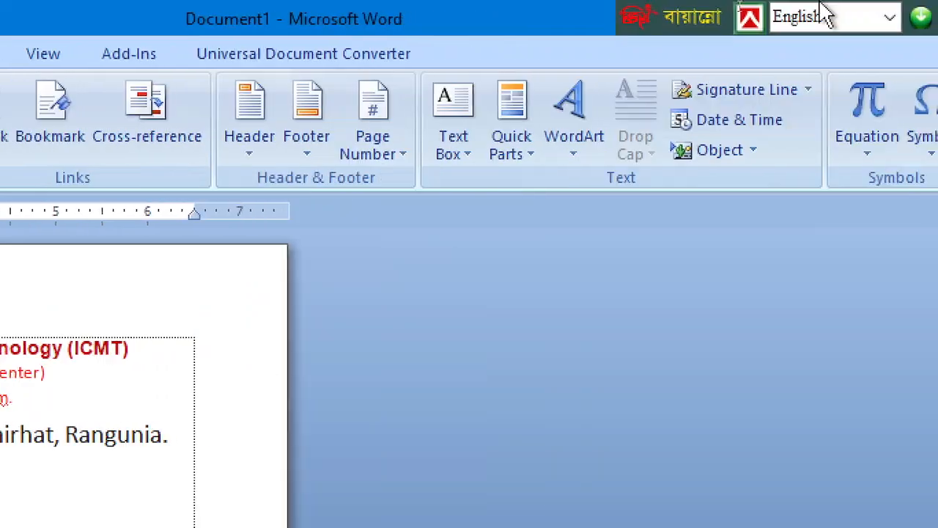
click(498, 158)
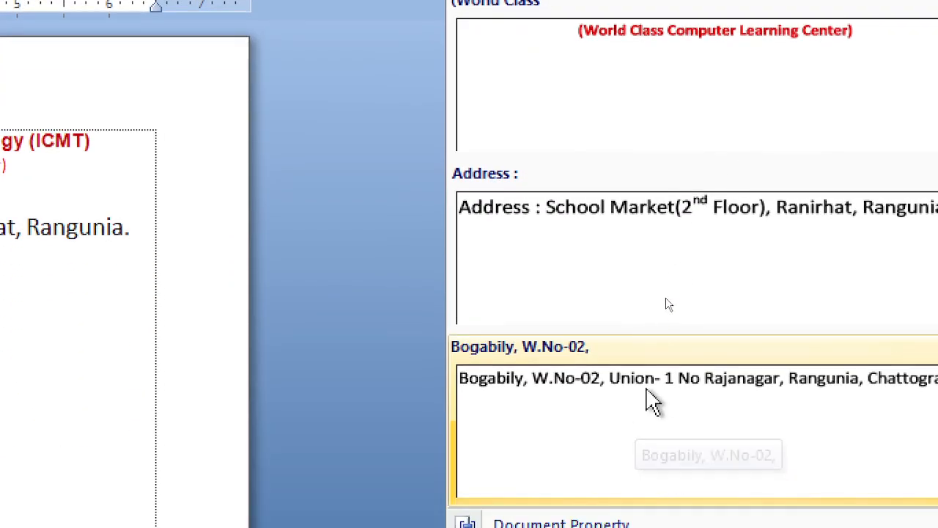
click(652, 402)
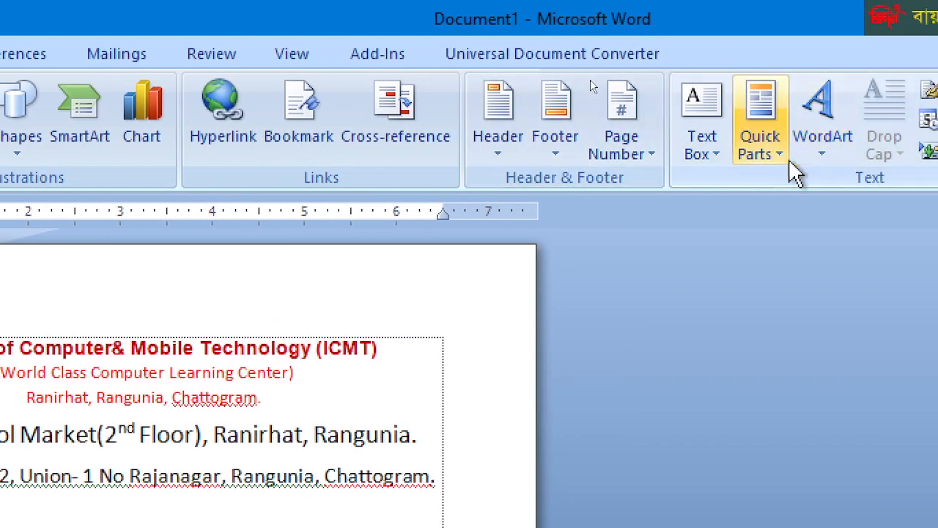
Insert the "Name***:" Quick Part with the student detail fields under the addresses and highlight the inserted lines.
click(896, 152)
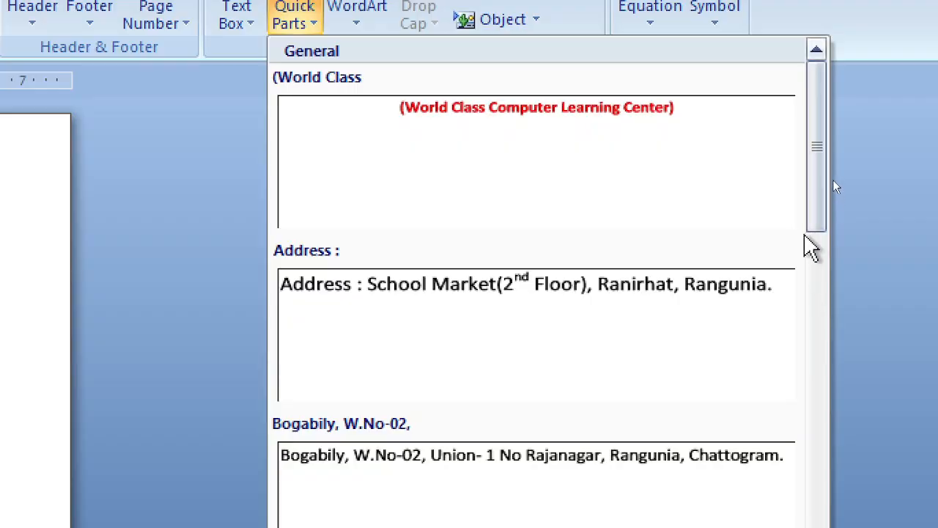
drag(821, 210, 821, 366)
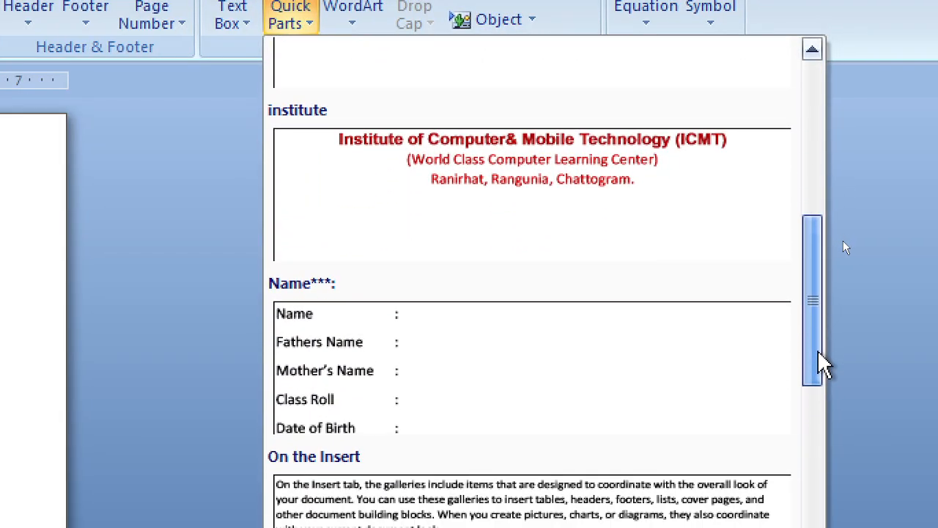
click(333, 352)
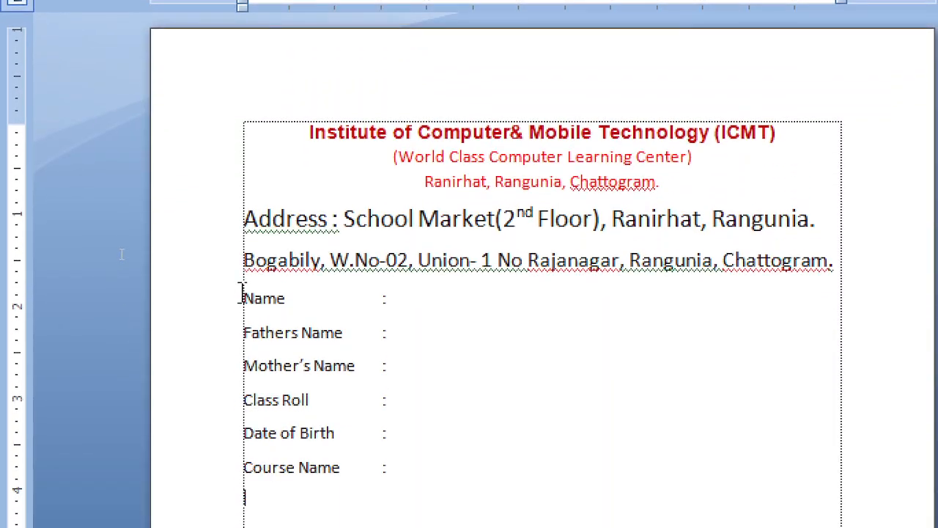
drag(242, 293, 471, 456)
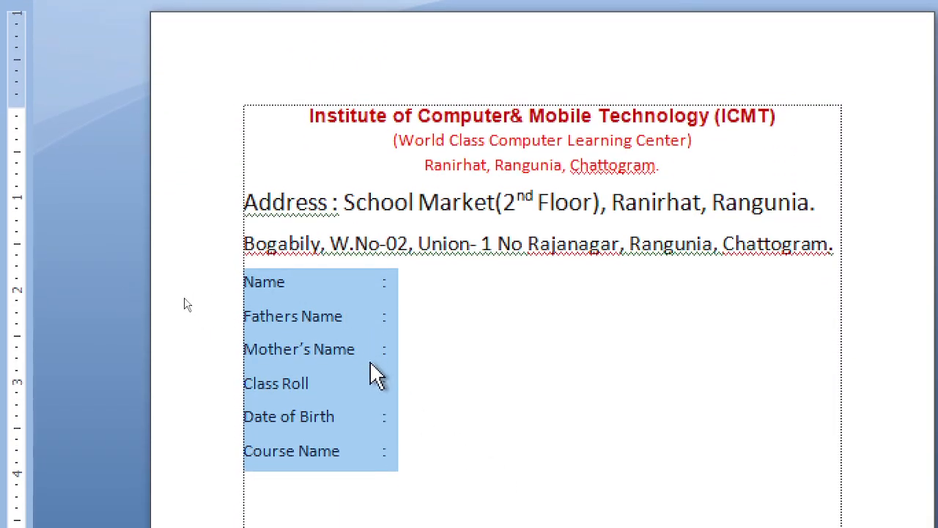
click(561, 434)
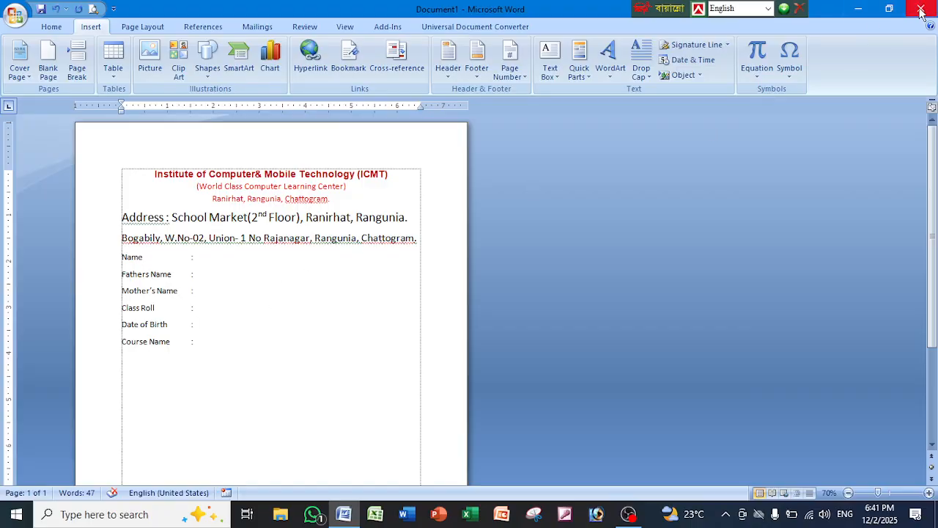
Close the document without saving the changes and start again with a new blank document.
click(921, 8)
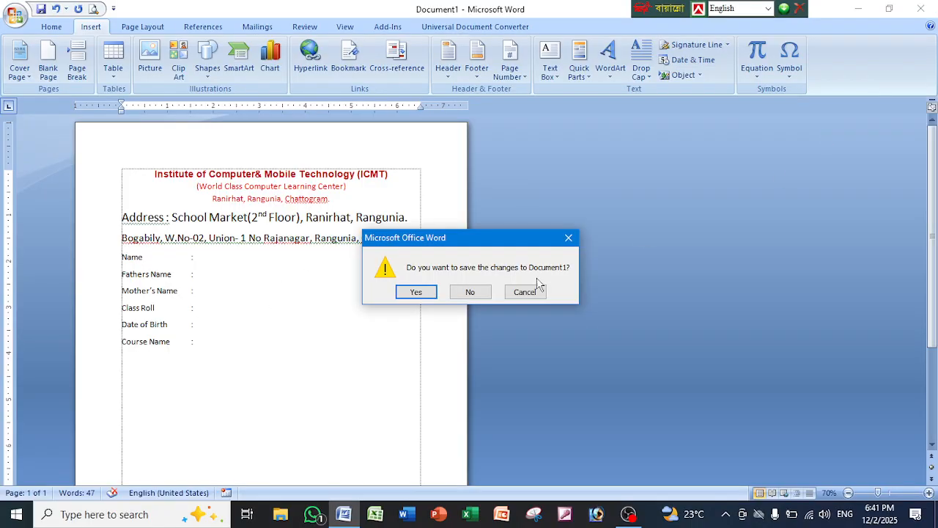
click(469, 293)
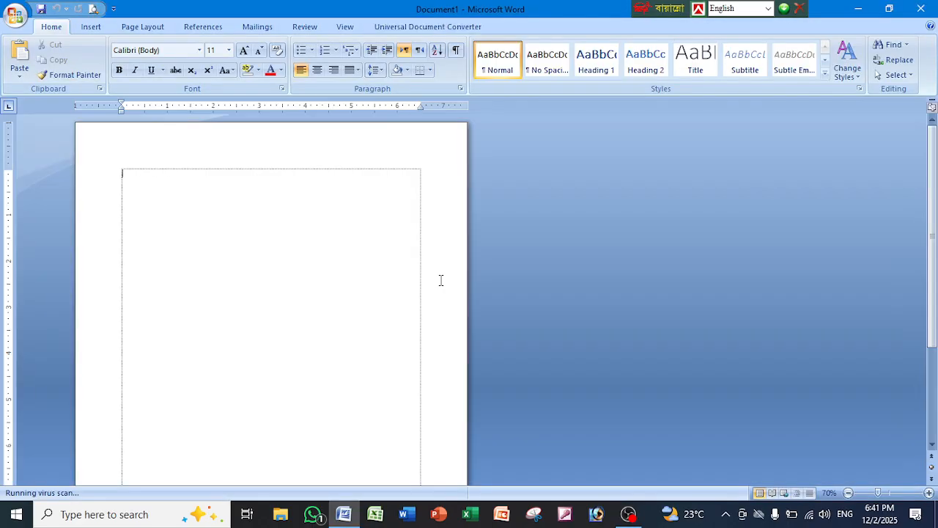
scroll(262, 264, up, 4)
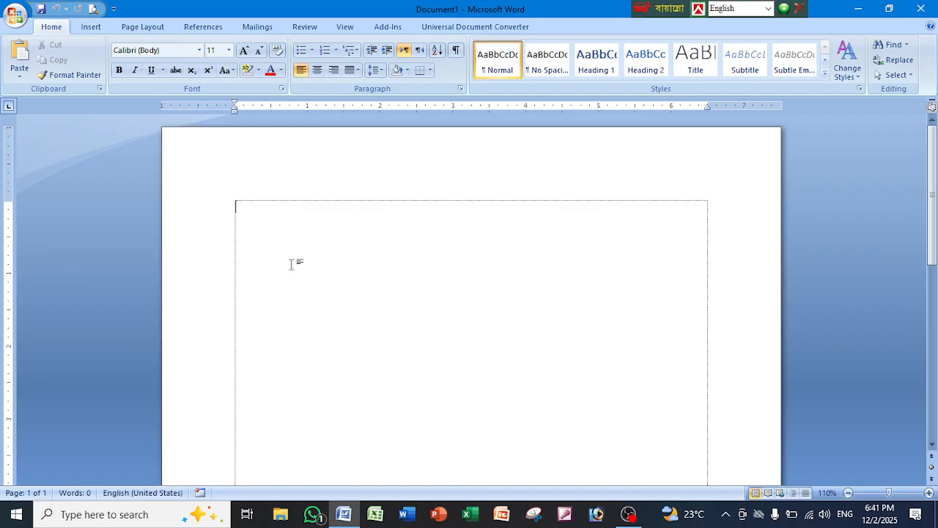
Insert the "institute" Quick Part into the new blank document.
click(91, 27)
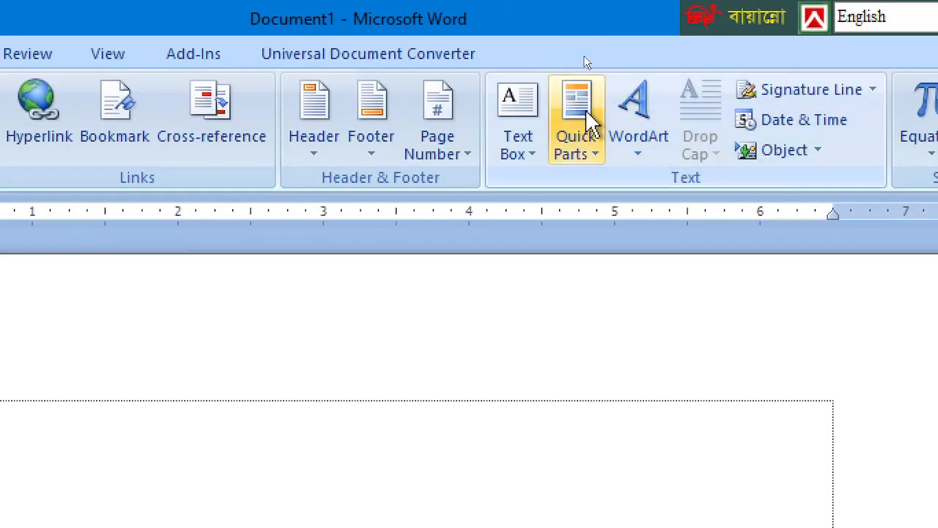
click(583, 57)
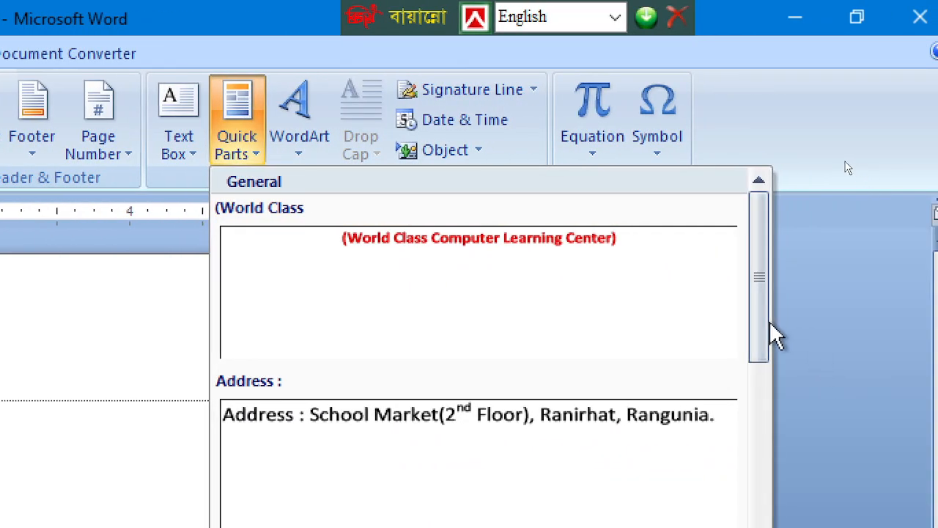
drag(775, 337, 762, 527)
drag(763, 481, 767, 385)
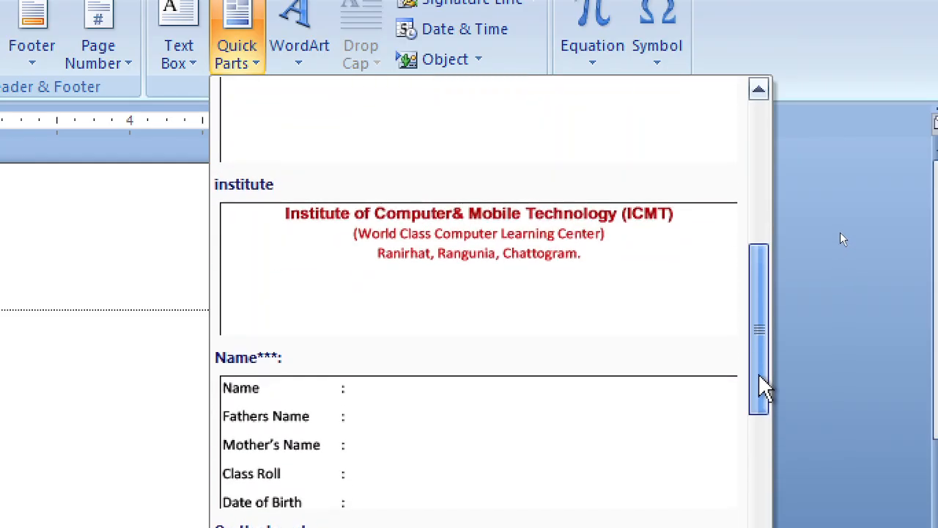
click(426, 277)
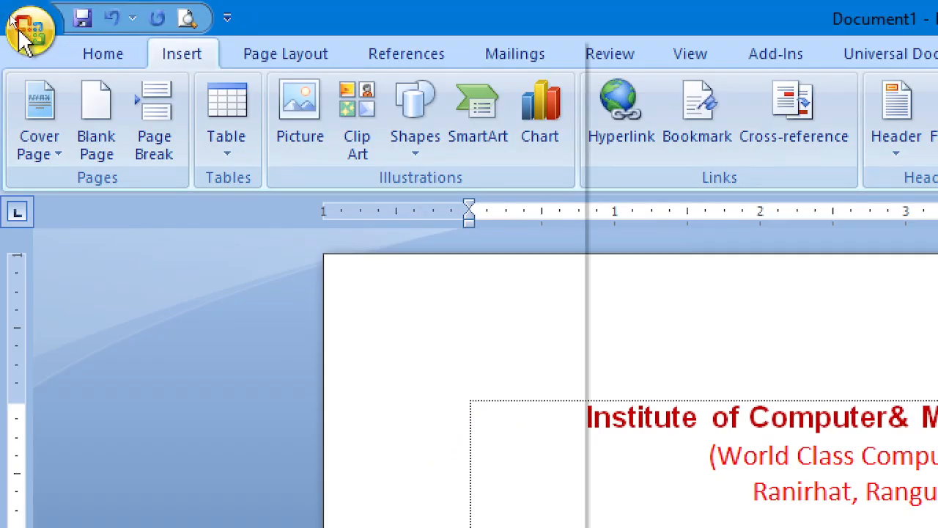
Browse the "desktop" folder on the Desktop for existing files in the Open dialog without opening any.
click(25, 30)
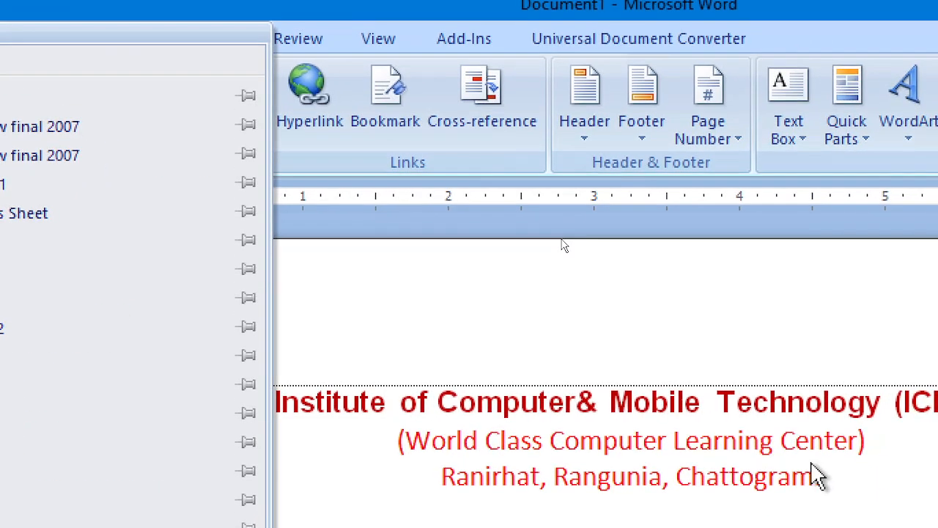
click(813, 473)
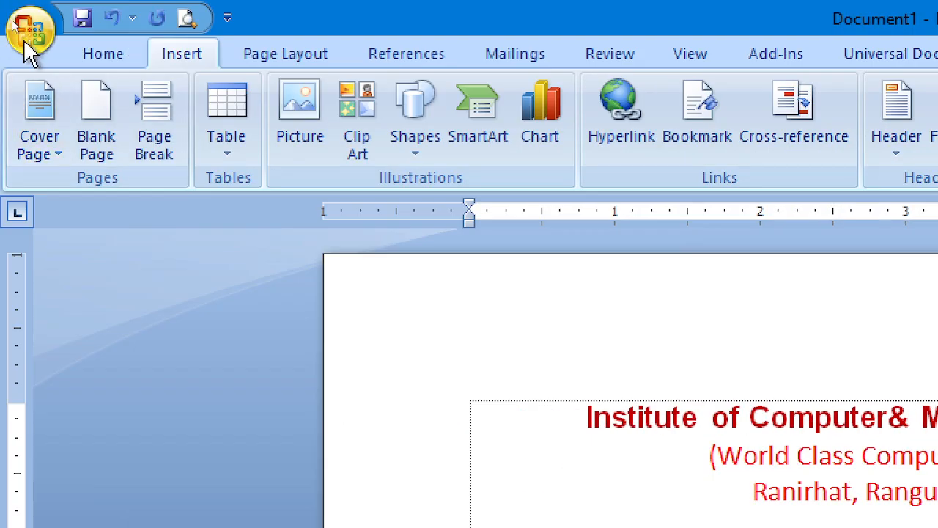
click(27, 31)
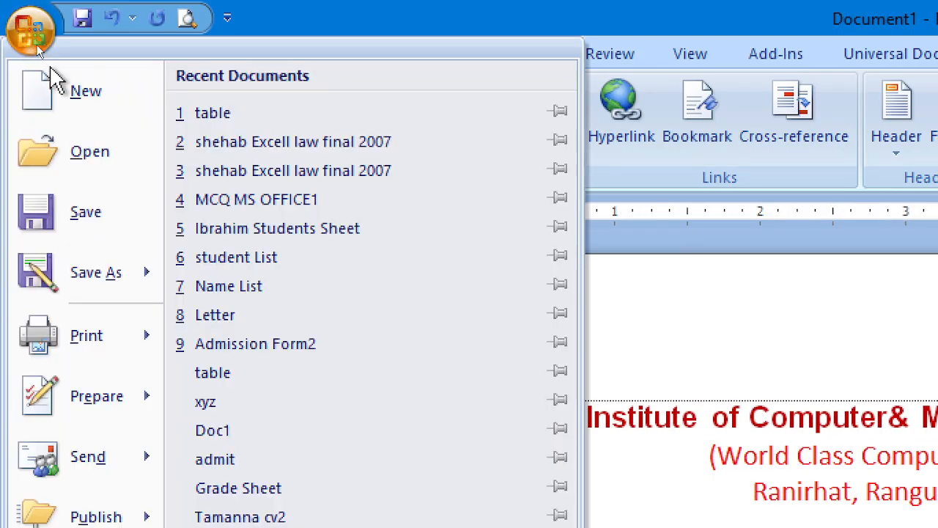
click(78, 152)
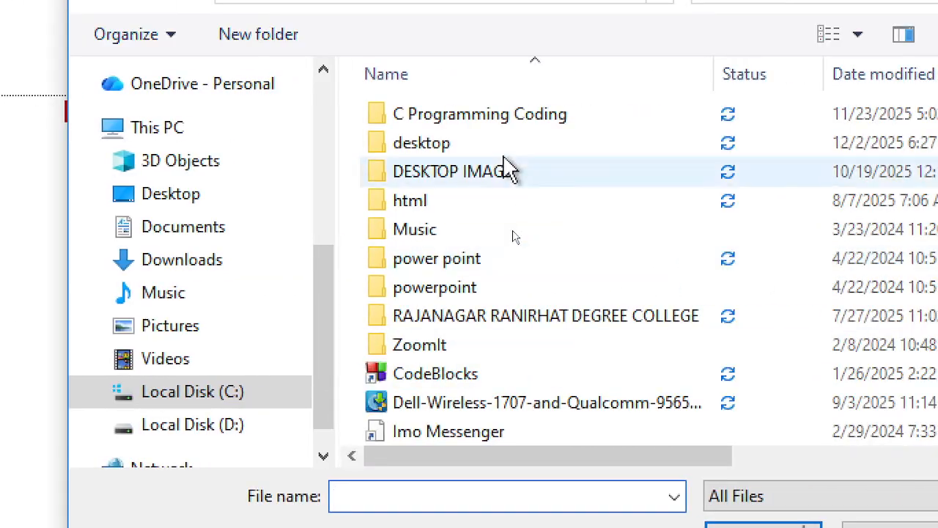
scroll(469, 359, down, 2)
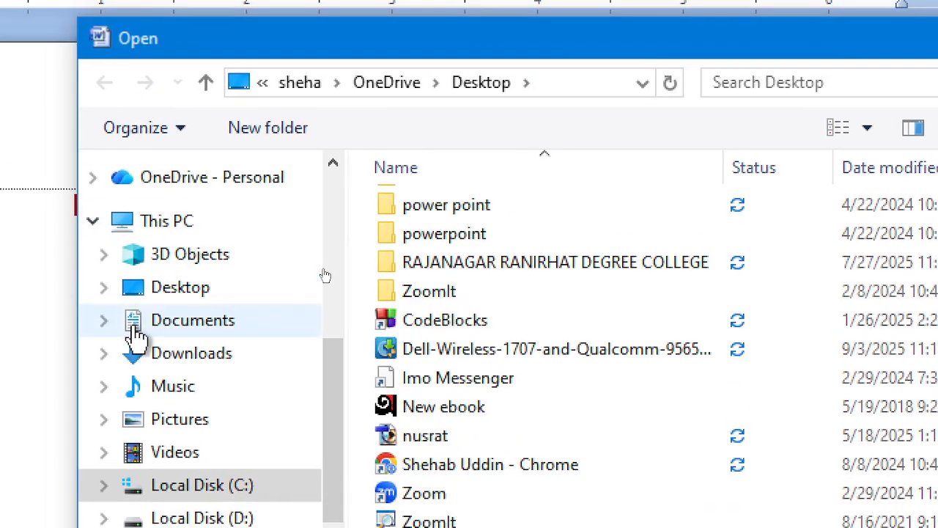
scroll(262, 290, up, 2)
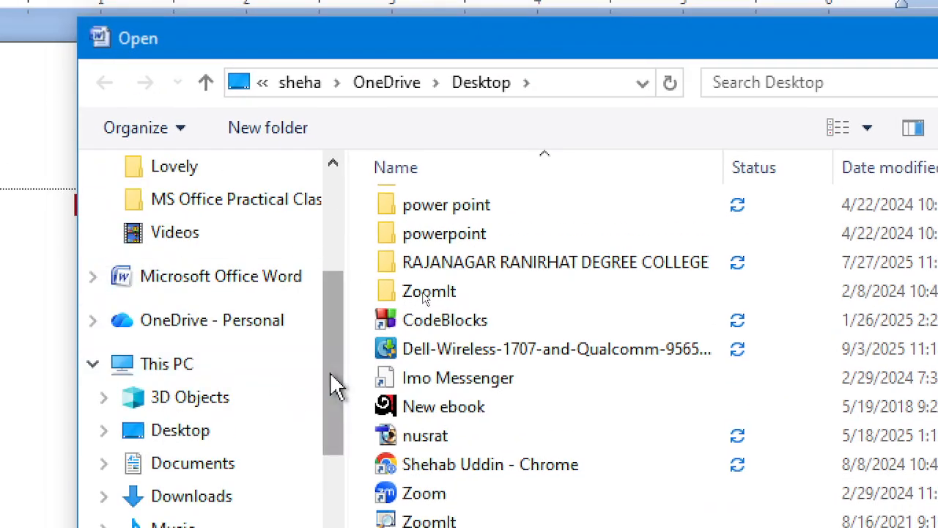
drag(333, 387, 336, 209)
click(197, 226)
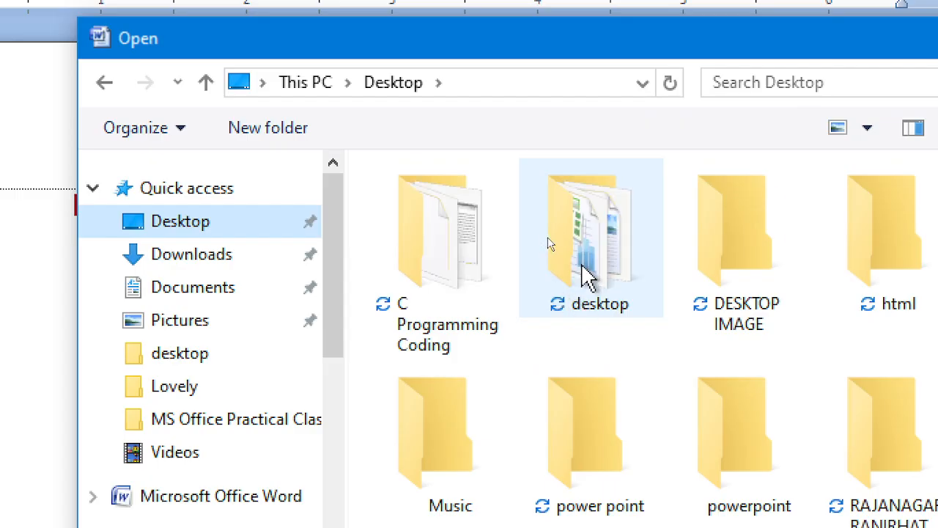
double_click(587, 278)
scroll(522, 344, down, 15)
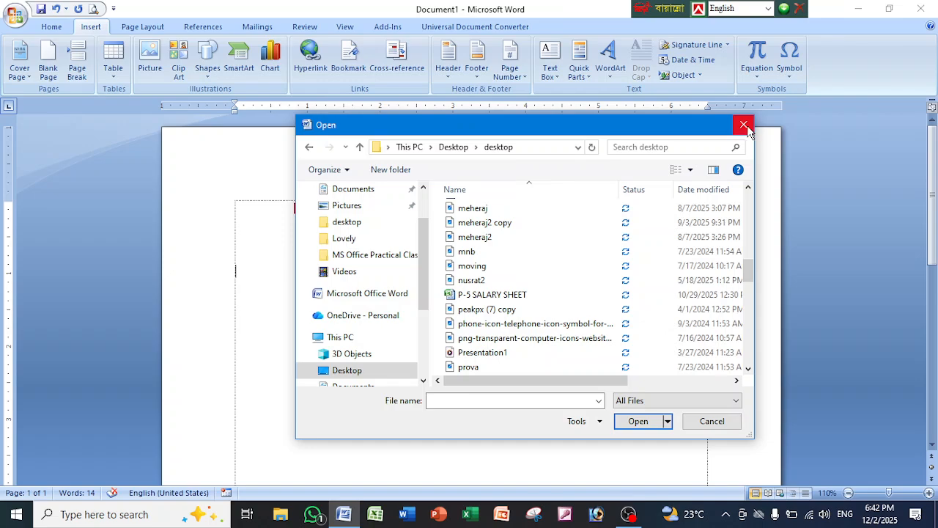
click(744, 126)
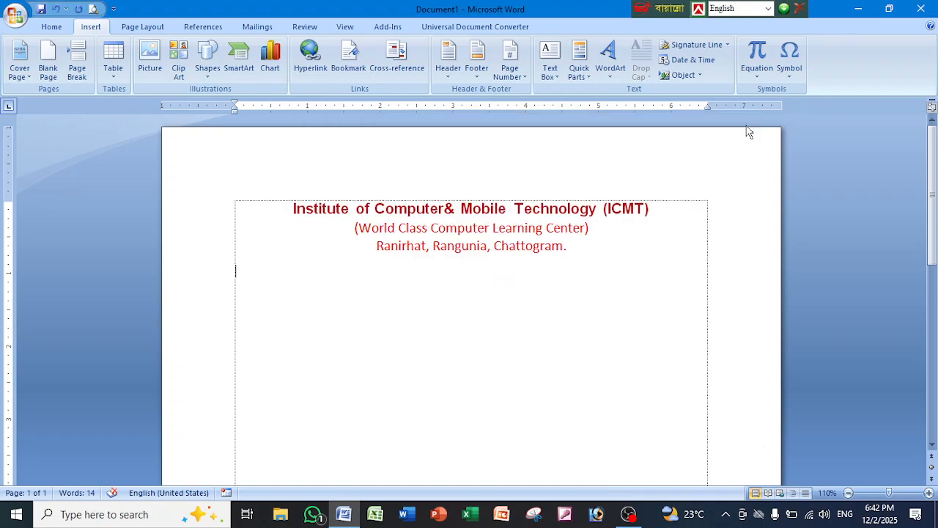
Delete the institute heading from the document and look over the Quick Parts gallery and its commands.
key(ctrl+a)
key(Delete)
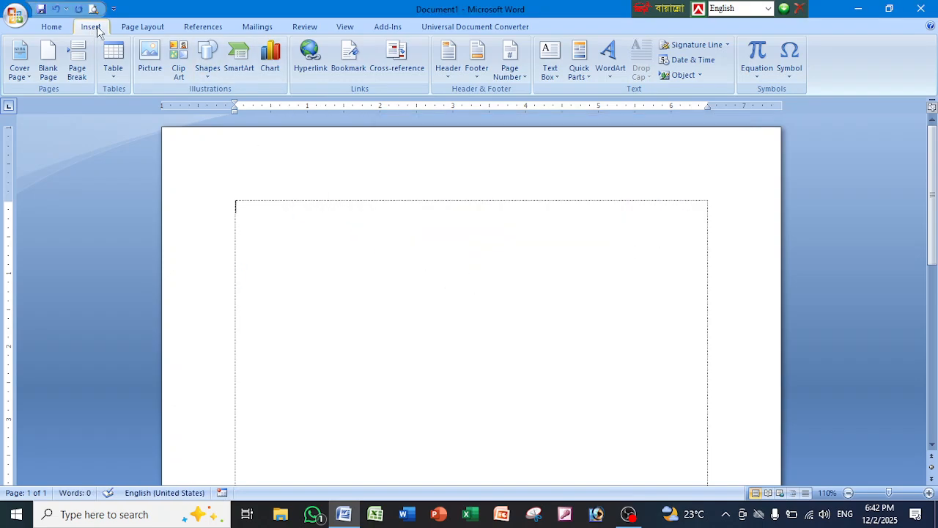
click(579, 77)
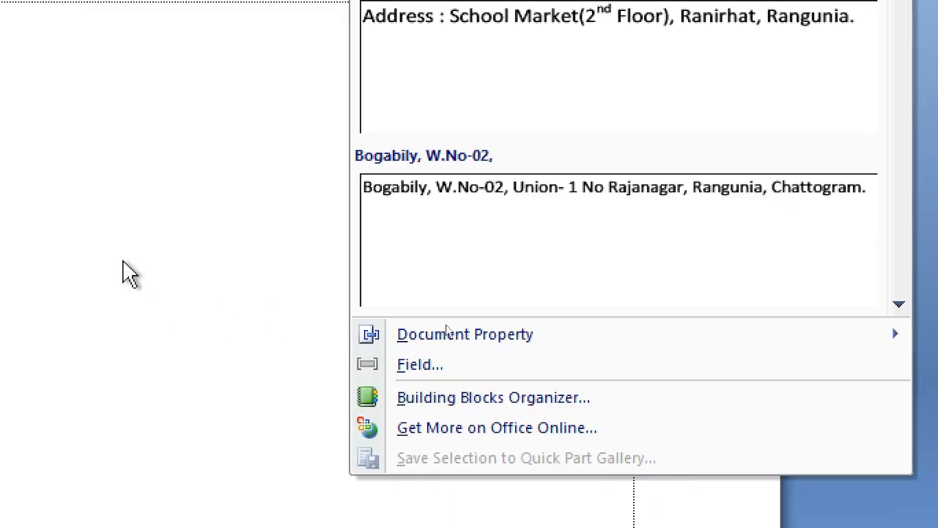
key(Escape)
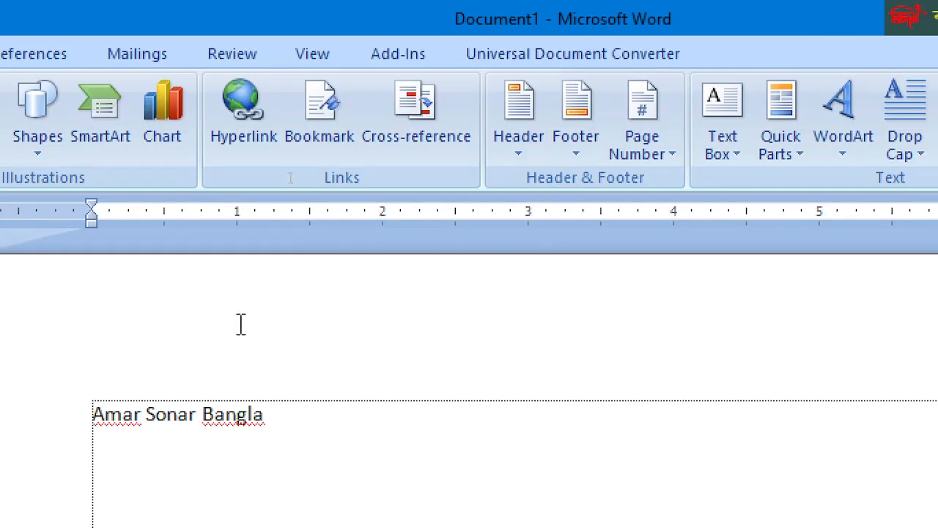
Make the line "Amar Sonar Bangla" bold and enlarge its font by four increments.
drag(148, 424, 366, 426)
key(ctrl+b)
key(ctrl+shift+period)
key(ctrl+shift+period)
key(ctrl+shift+period)
key(ctrl+shift+period)
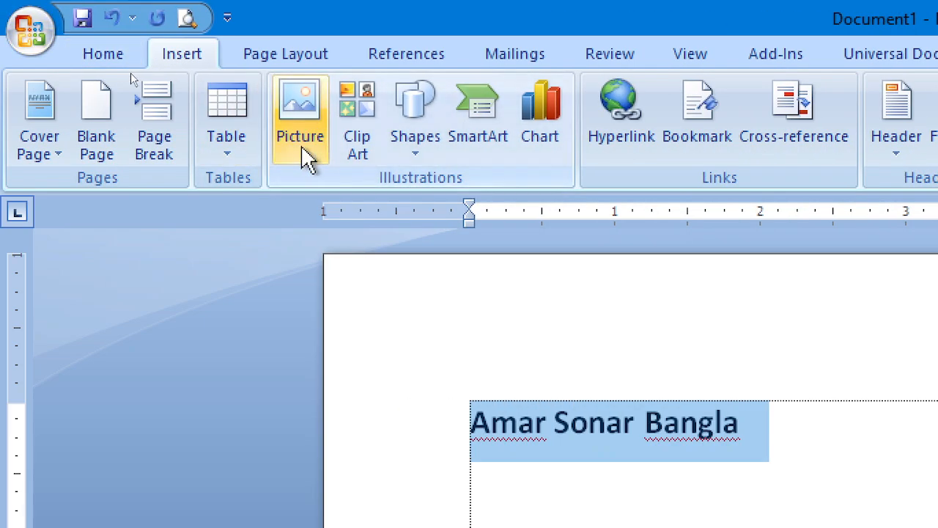
Change the font color of the line "Amar Sonar Bangla" to the standard dark red.
click(107, 59)
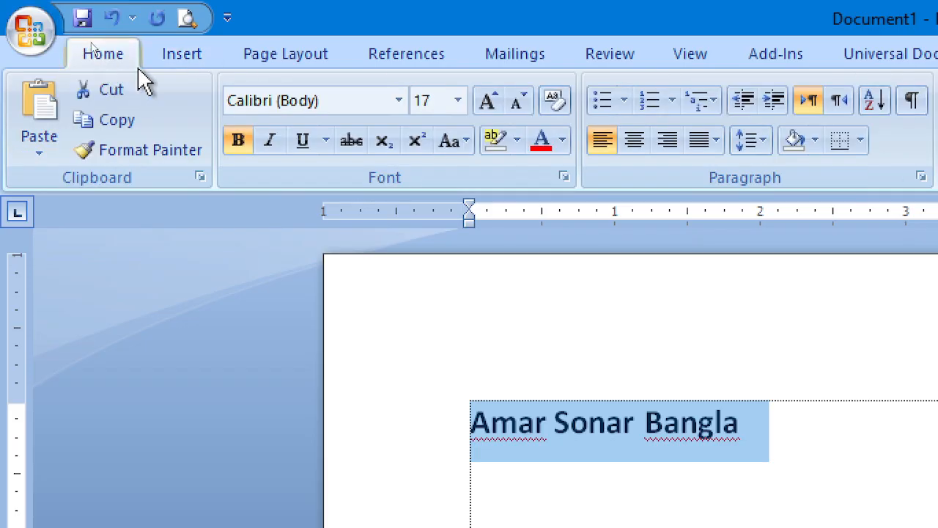
click(565, 140)
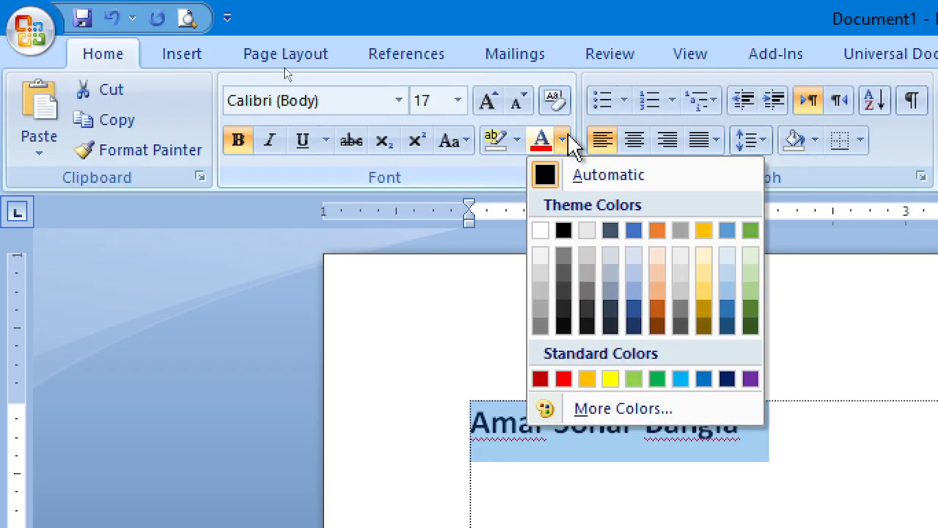
click(545, 379)
click(712, 509)
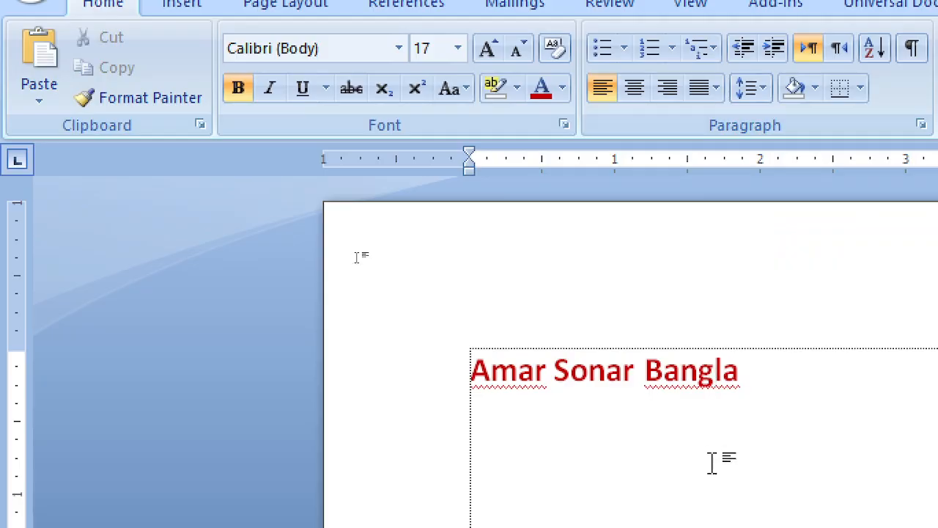
Select the text "Amar Sonar Bangla" and start saving the selection to the Quick Part Gallery as a new building block.
click(774, 385)
drag(469, 372, 666, 360)
drag(779, 364, 749, 371)
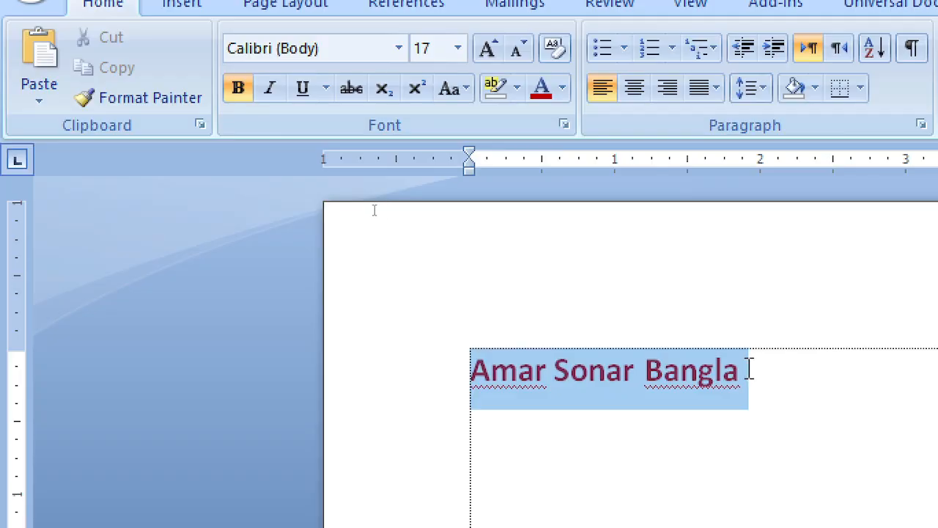
click(168, 55)
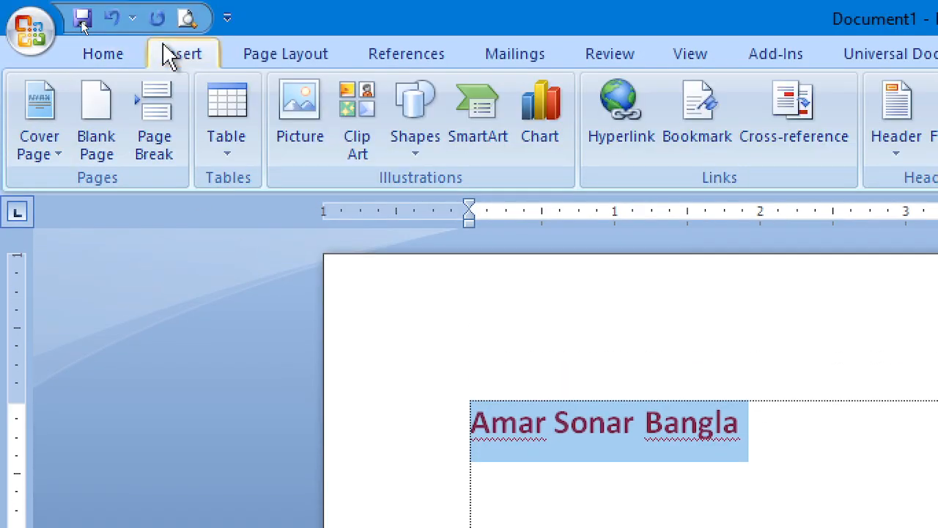
click(629, 450)
drag(467, 404, 741, 418)
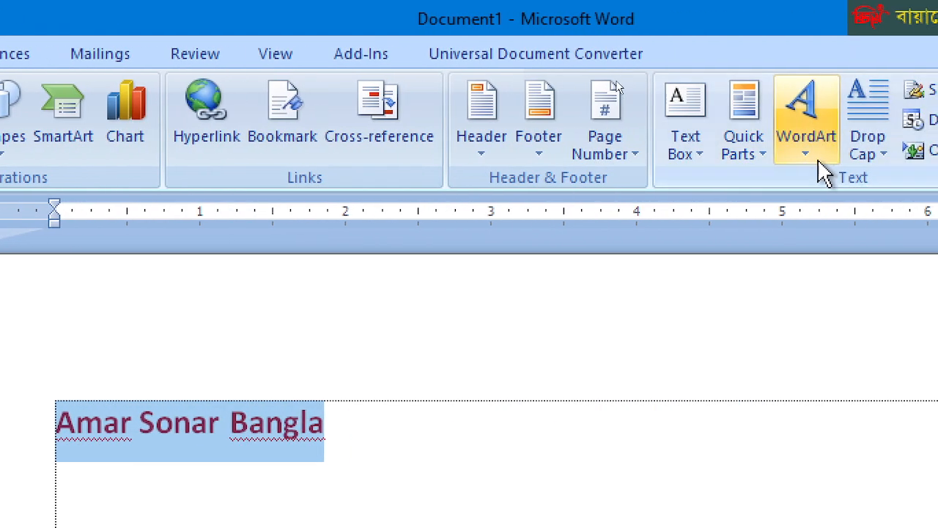
click(751, 156)
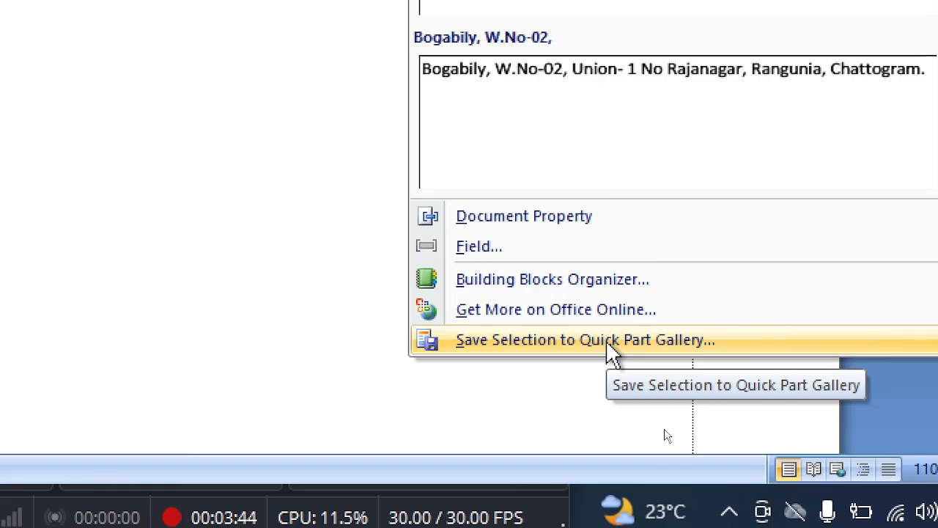
click(606, 340)
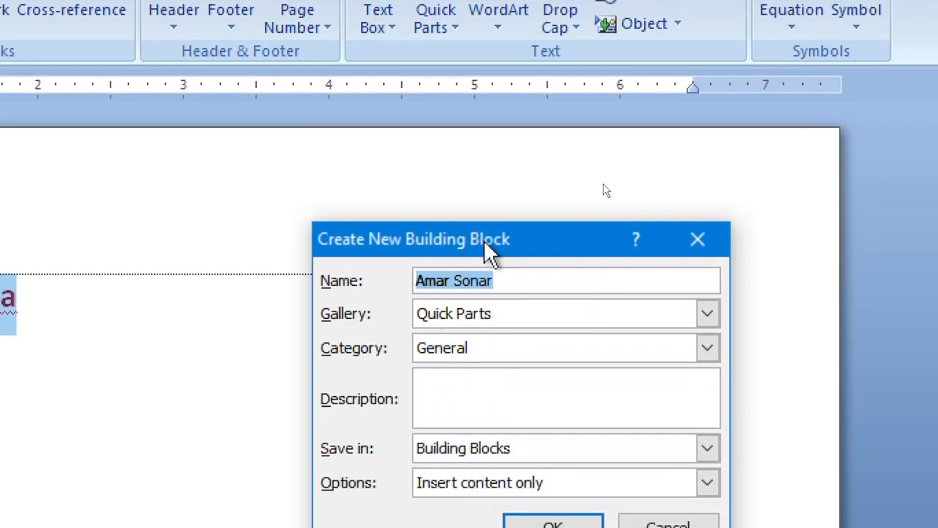
drag(486, 245, 460, 204)
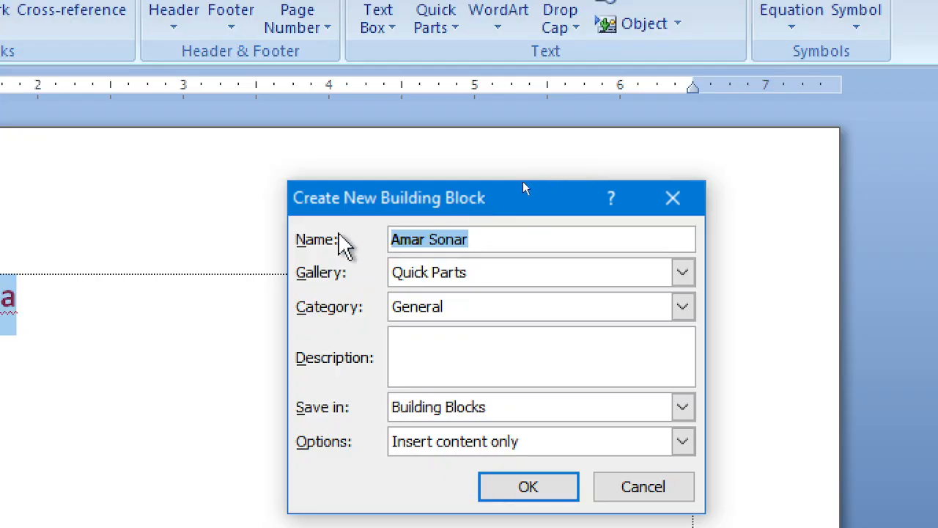
Shorten the new building block's name to "Amar" and save it in the Quick Parts gallery.
click(482, 239)
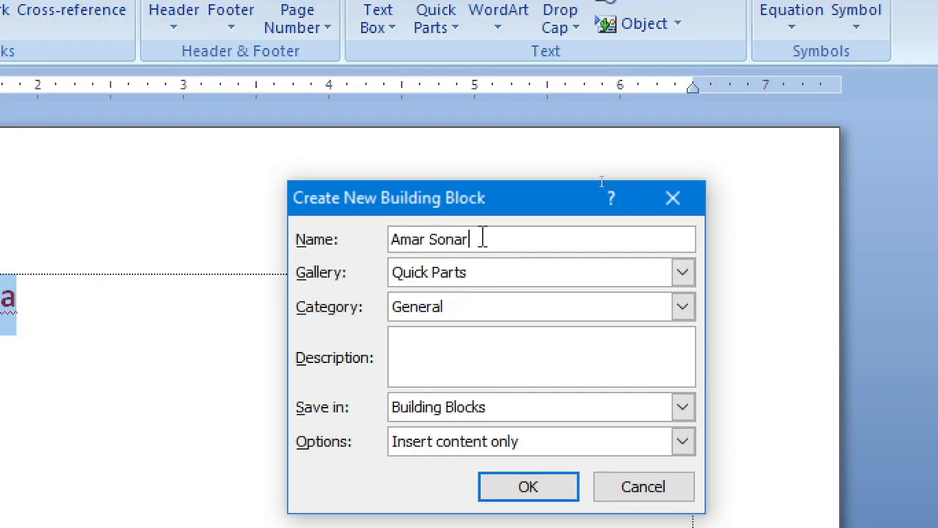
key(BackSpace)
key(BackSpace)
key(BackSpace)
key(BackSpace)
key(BackSpace)
key(BackSpace)
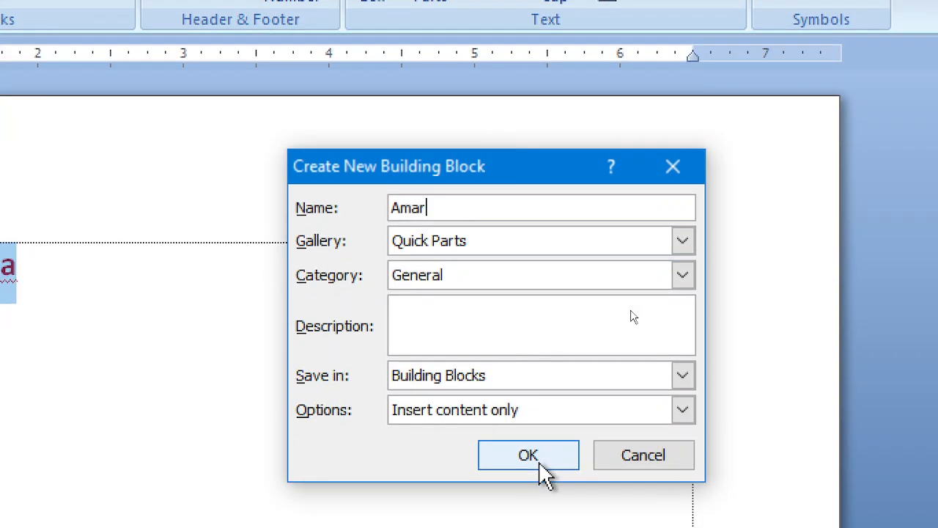
click(538, 492)
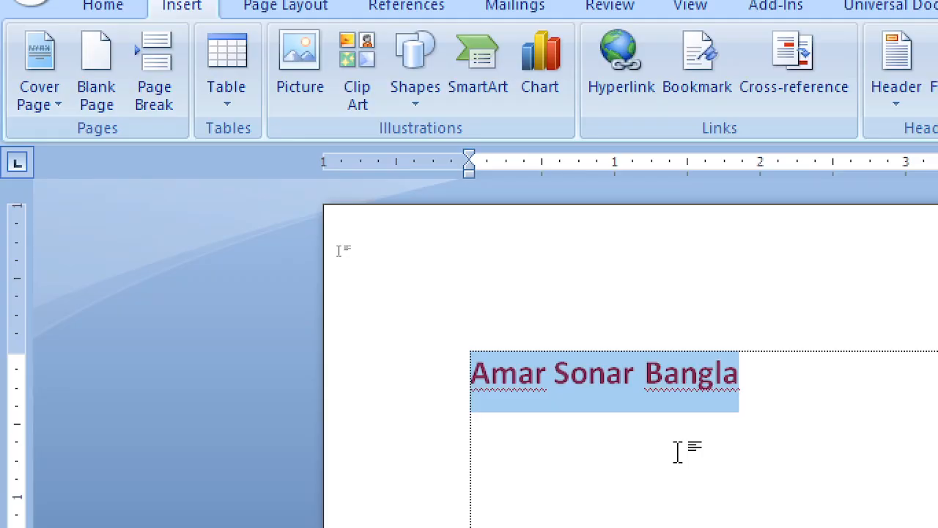
Delete the selected line from the document and reinsert it from the "Amar" Quick Part.
key(Delete)
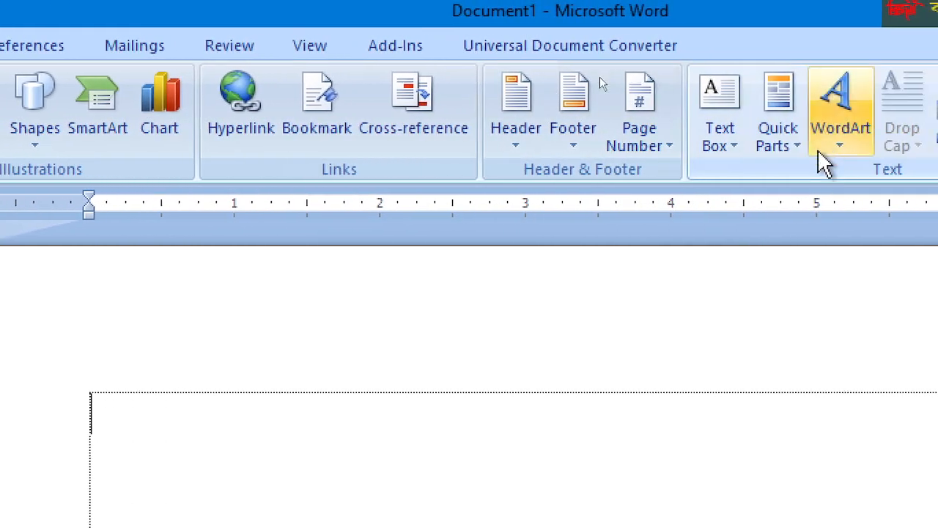
click(796, 145)
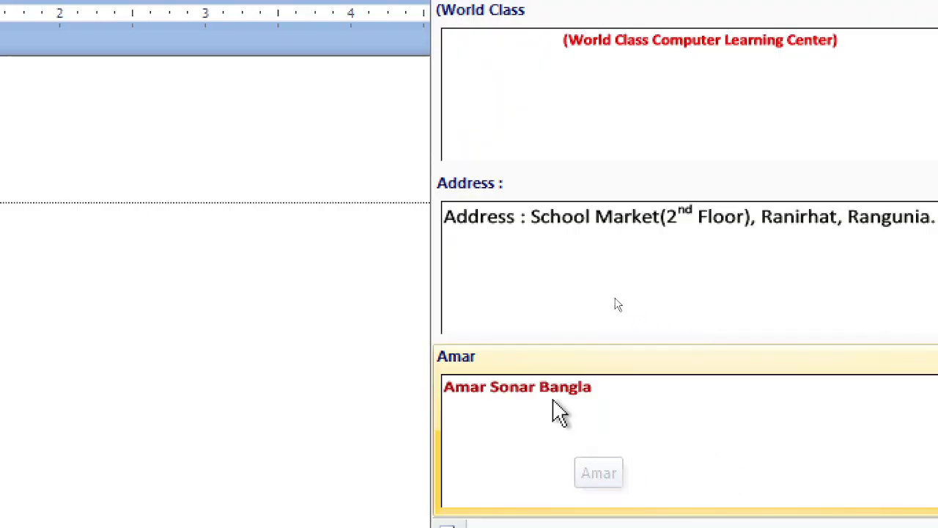
click(551, 415)
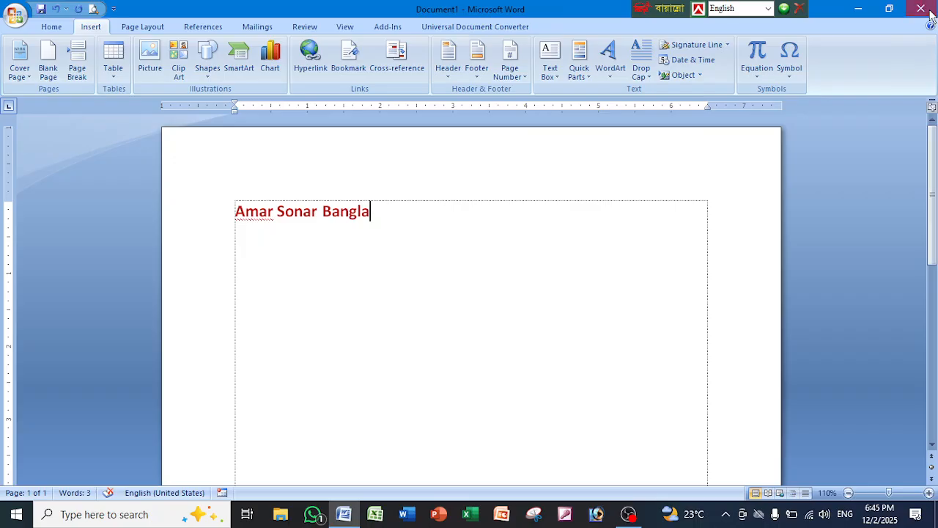
Close the document without saving it, but save the changes to "Building Blocks".
click(921, 8)
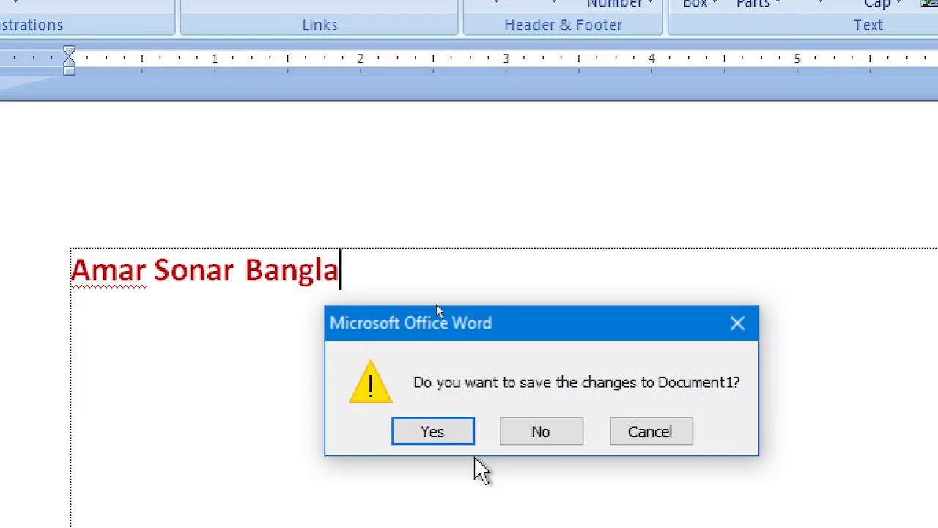
click(530, 434)
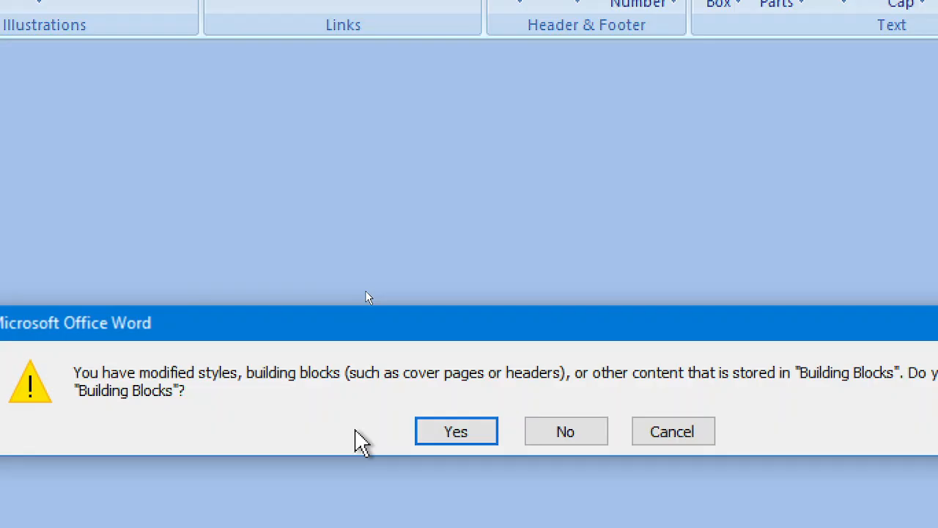
click(456, 433)
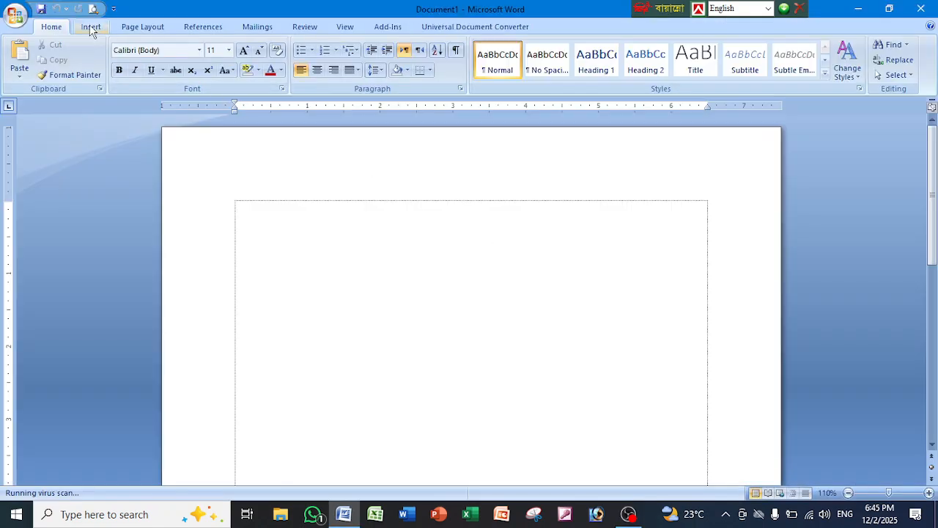
Insert the "Amar" Quick Part into the new blank document.
click(91, 27)
click(579, 70)
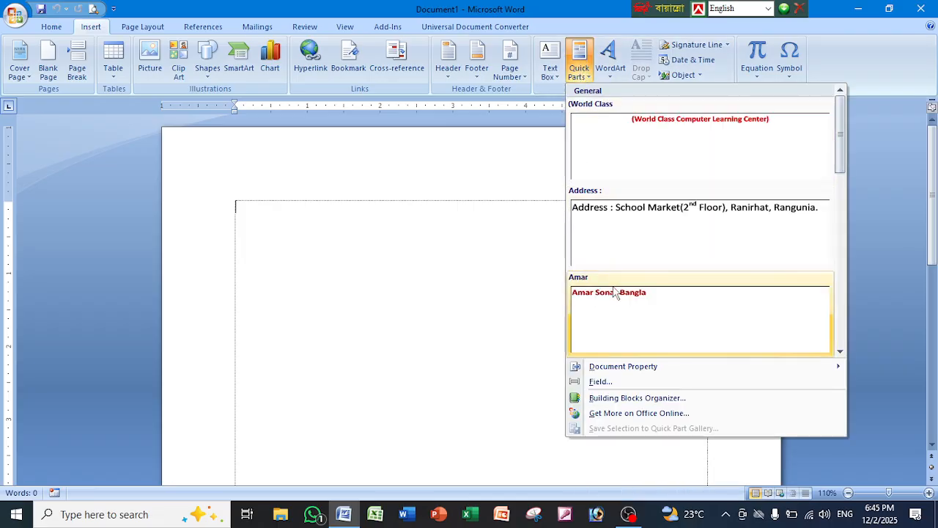
click(620, 301)
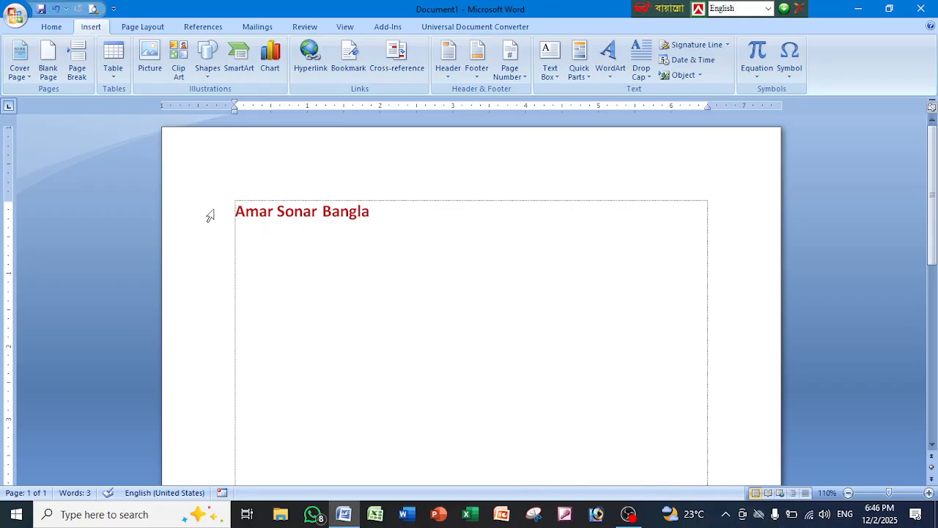
Delete the "Amar" Quick Part through the Building Blocks Organizer and close the organizer.
click(579, 70)
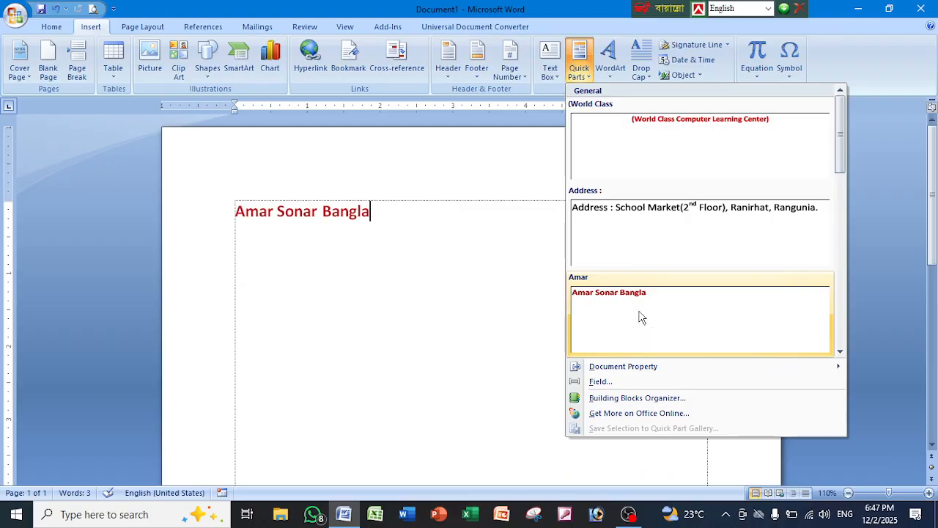
right_click(639, 311)
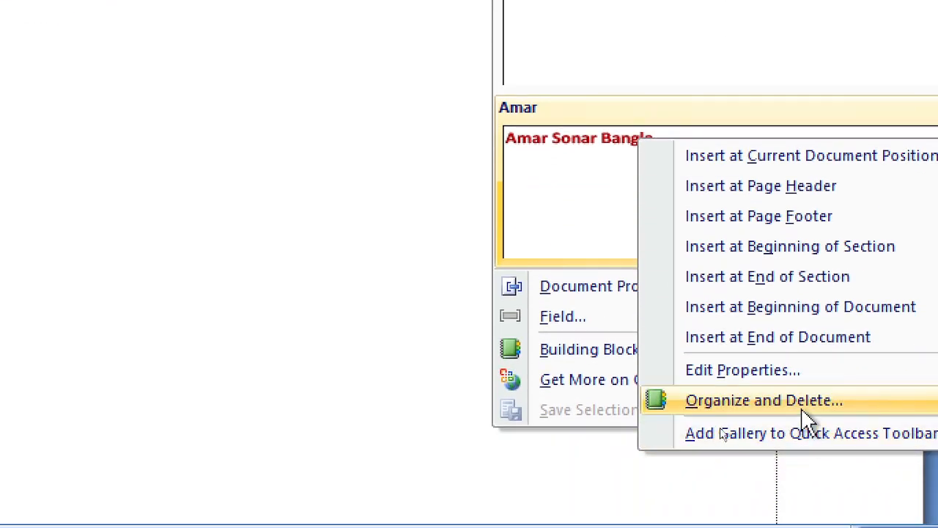
click(805, 410)
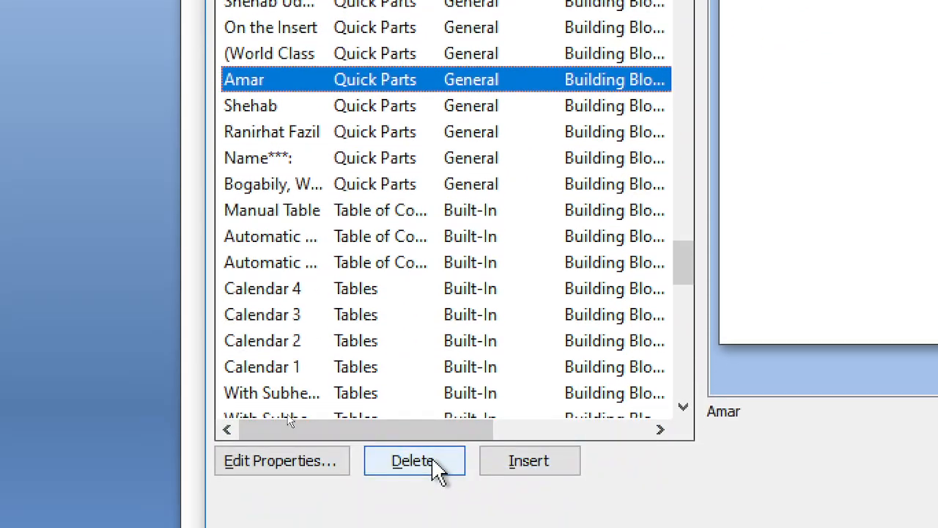
click(432, 461)
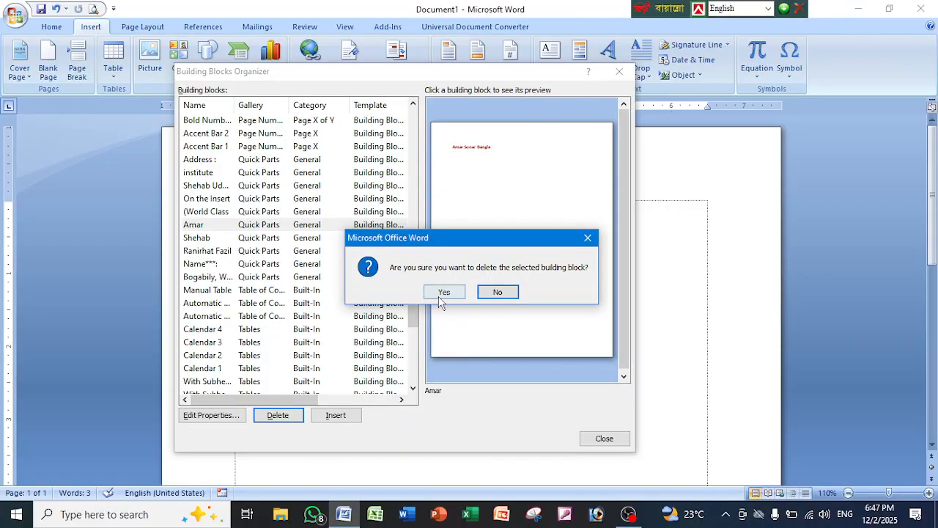
click(445, 293)
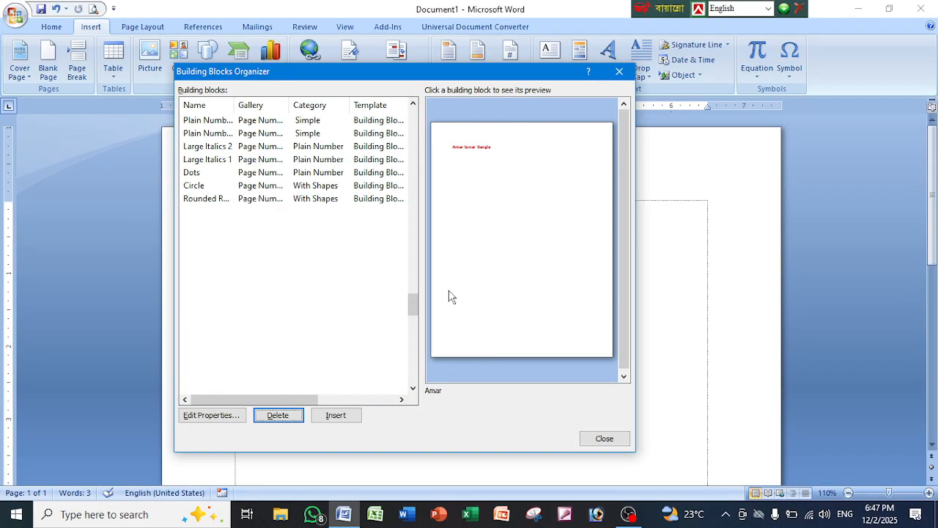
click(602, 437)
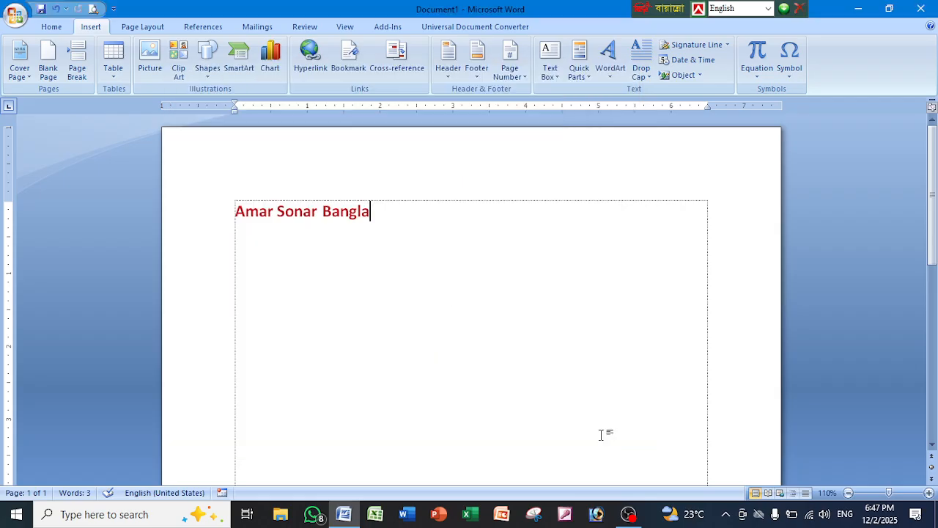
Find the "Ranirhat Fazil" Quick Part in the gallery and delete it through the Building Blocks Organizer.
click(579, 63)
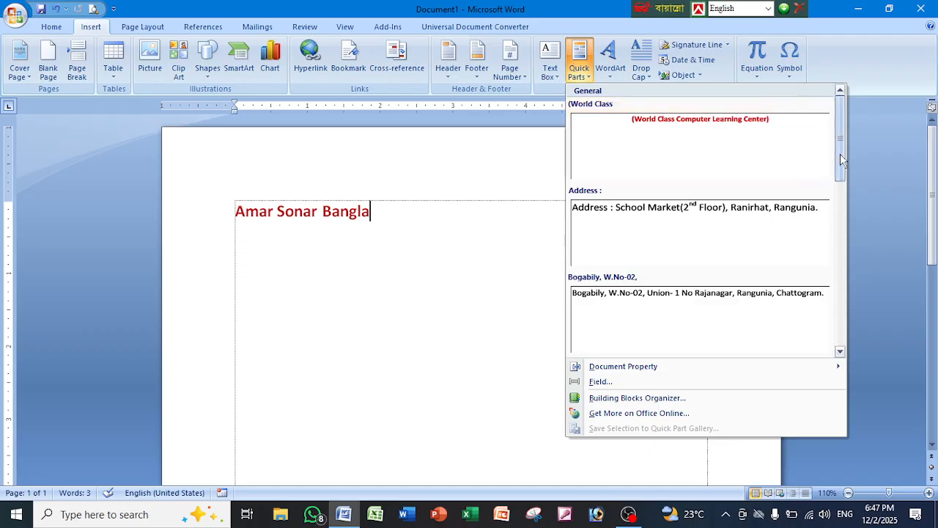
drag(841, 154, 842, 288)
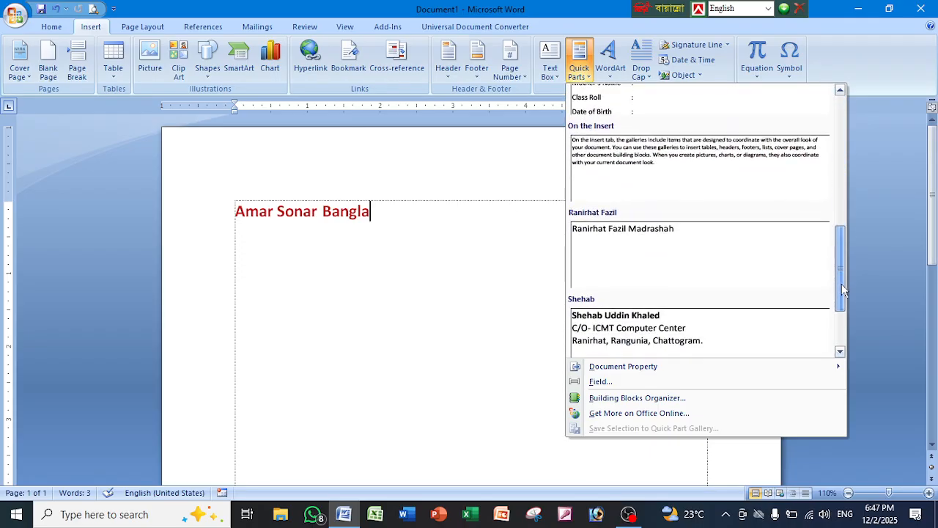
right_click(626, 260)
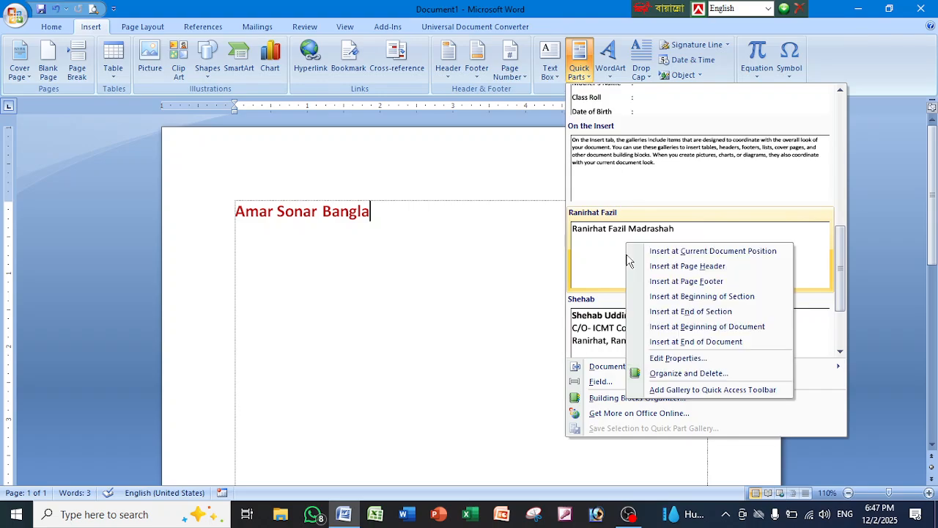
click(707, 375)
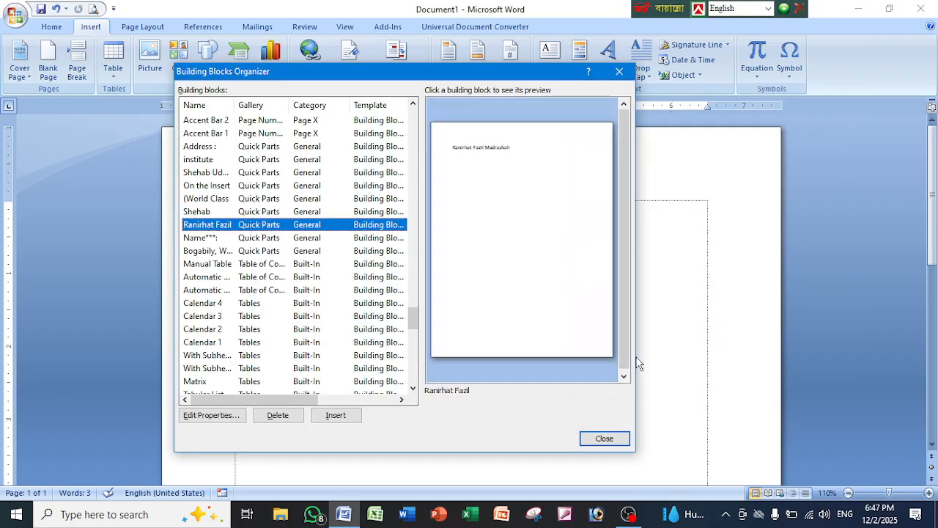
click(278, 415)
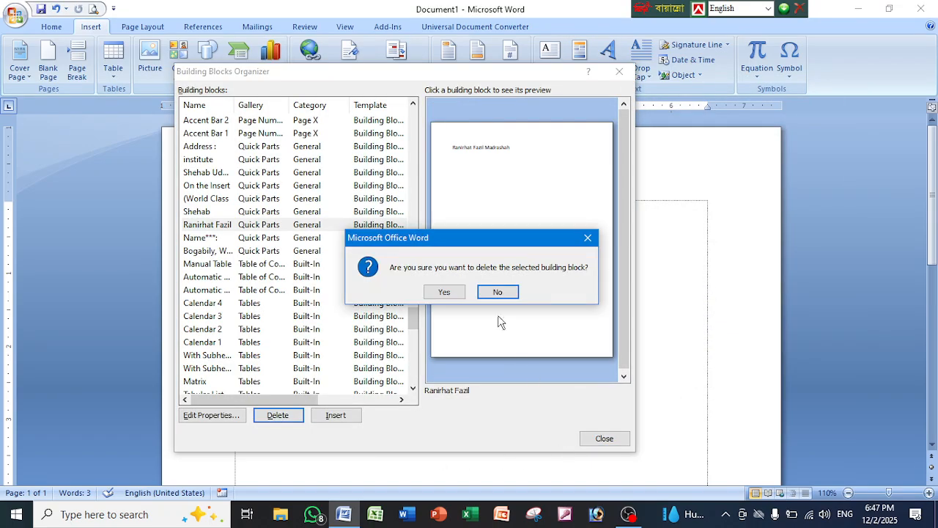
click(445, 292)
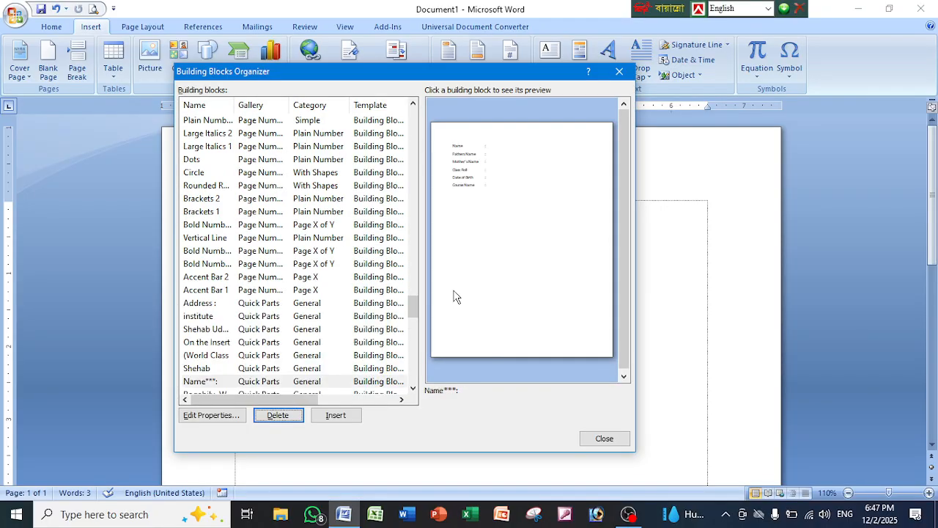
click(608, 444)
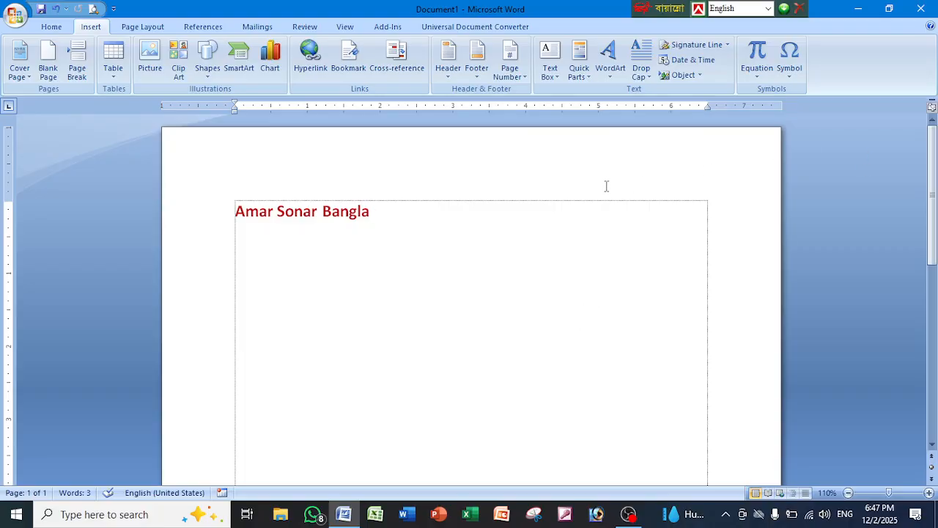
Close Word without saving the document, but save the changes to "Building Blocks".
click(919, 13)
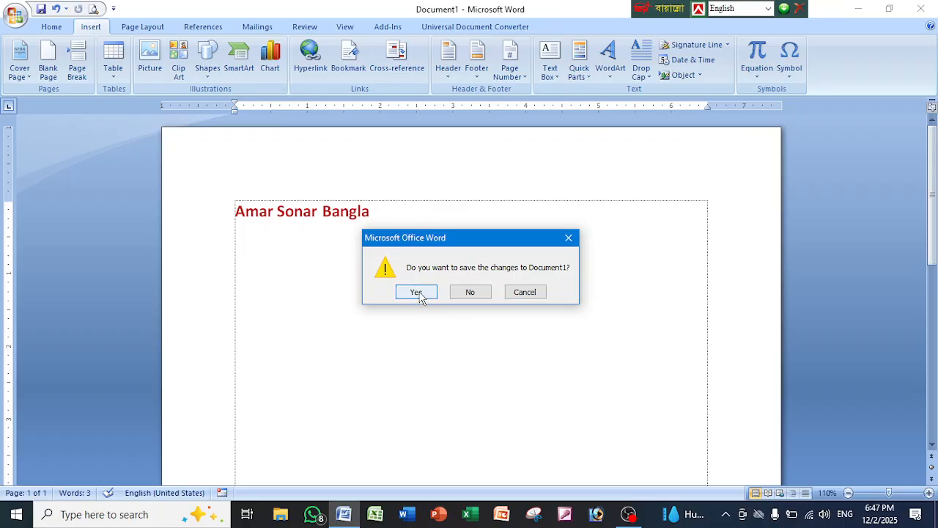
click(466, 292)
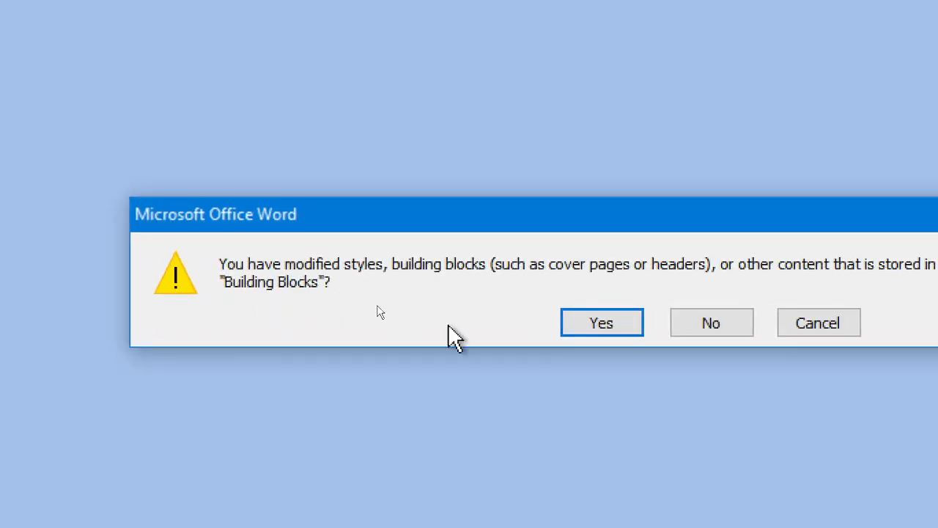
click(601, 323)
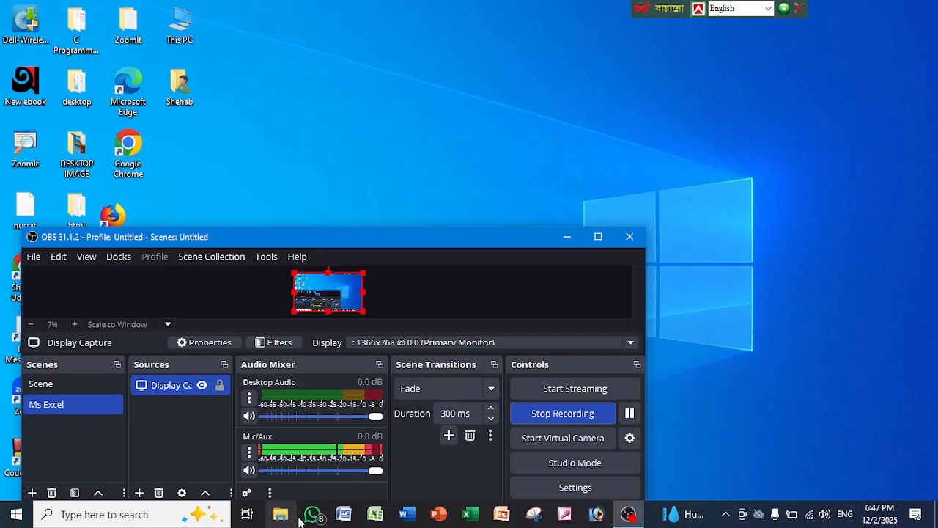
Start Word again with a new blank document and review the remaining entries in the Quick Parts gallery.
click(343, 513)
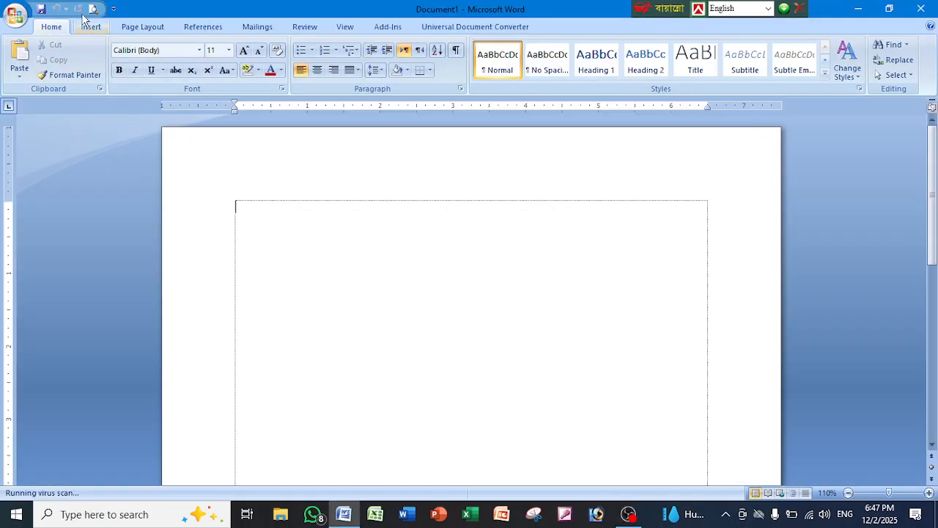
click(89, 26)
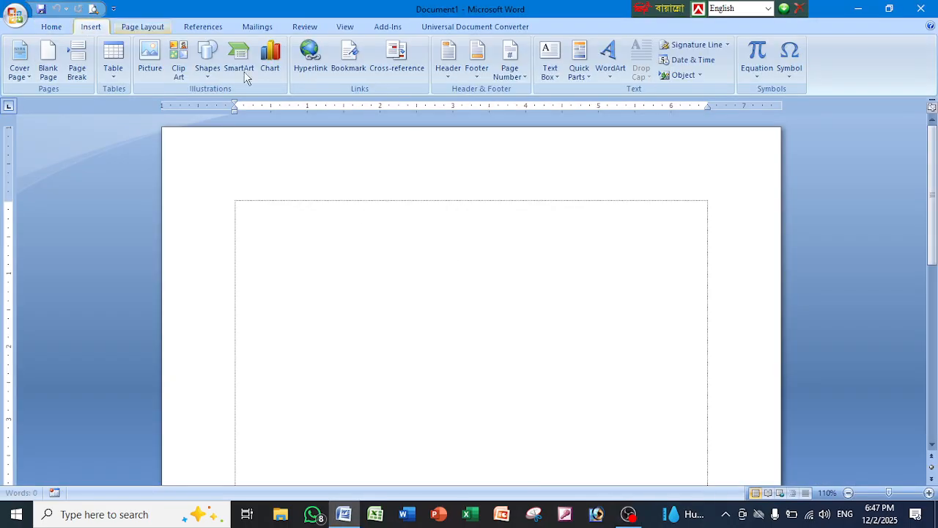
click(577, 71)
drag(841, 185, 859, 209)
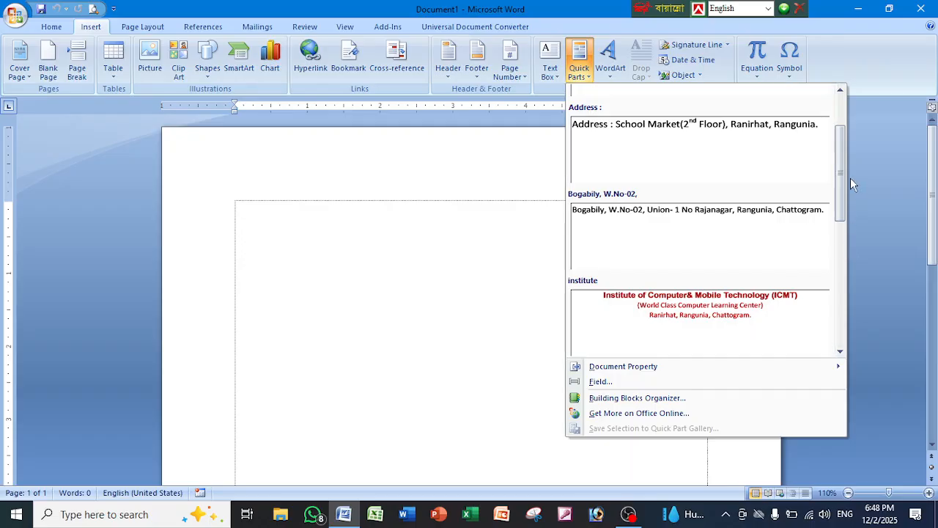
click(373, 275)
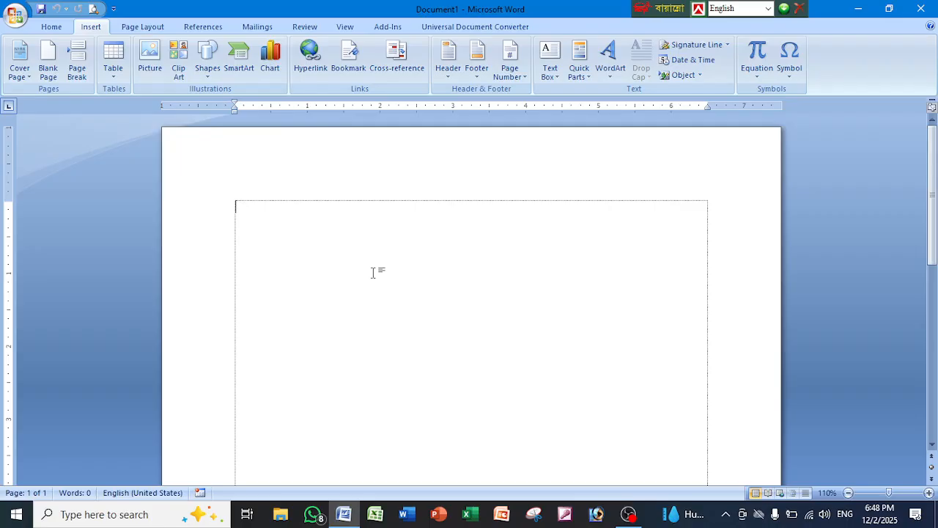
Insert the Quick Part with the person's name, the "C/O- ICMT Computer Center" line and the address into the blank document.
click(579, 60)
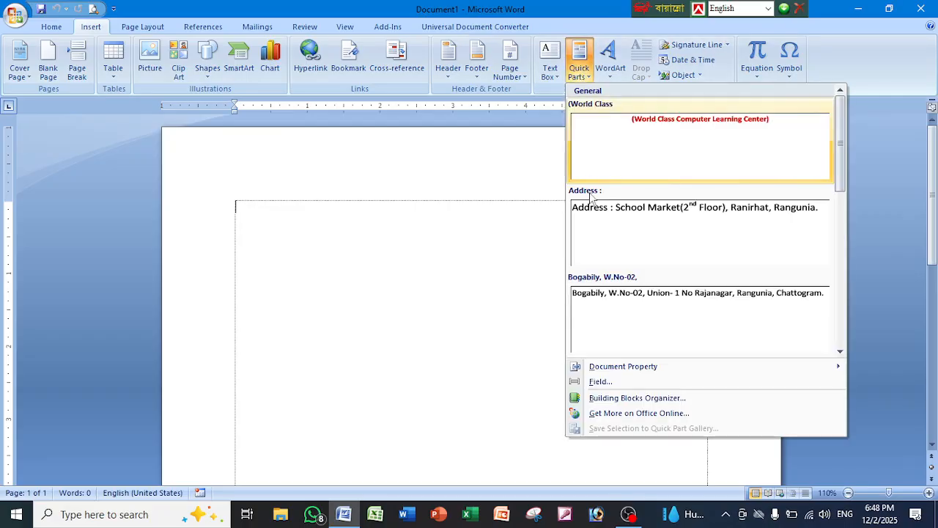
scroll(654, 307, down, 3)
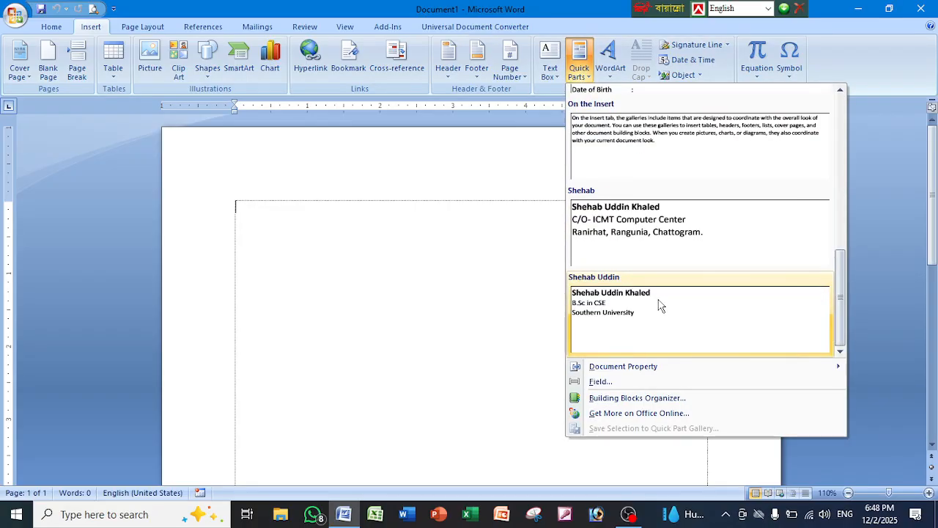
click(631, 220)
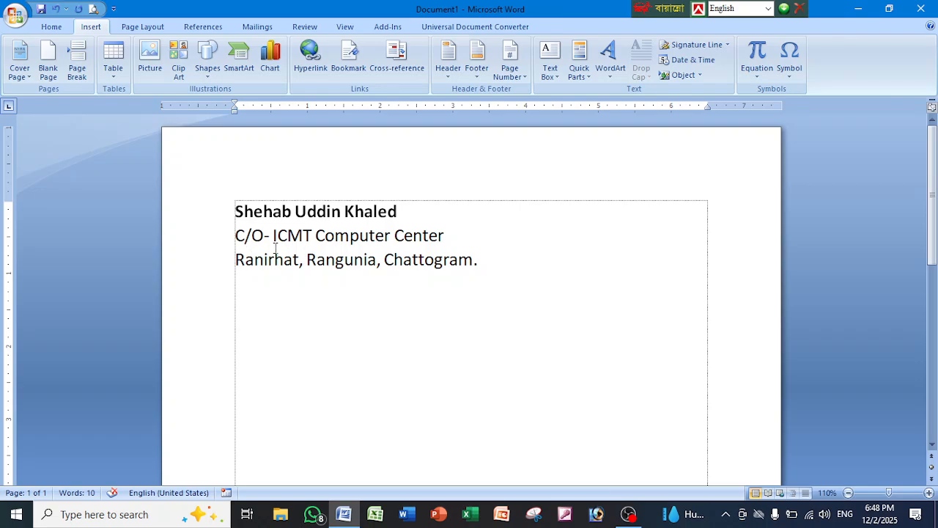
click(501, 259)
drag(239, 208, 478, 260)
click(505, 300)
click(540, 266)
key(Down)
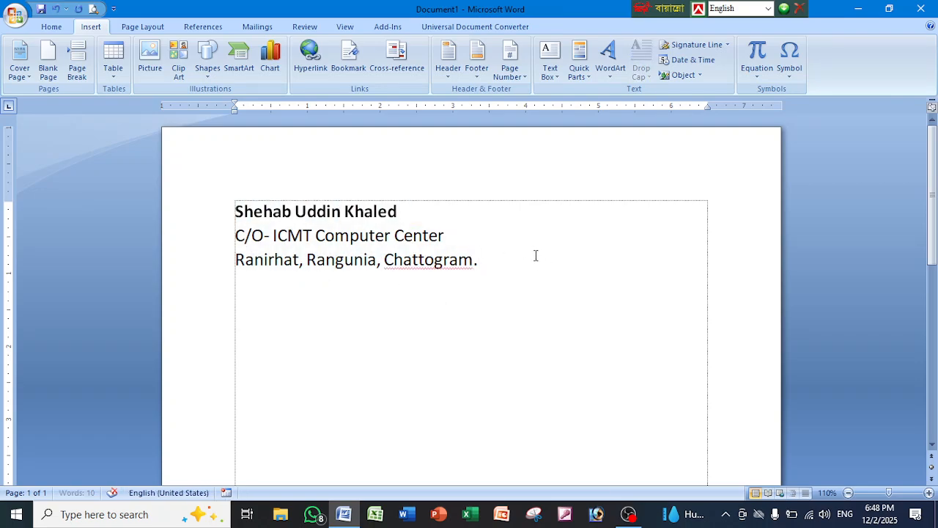